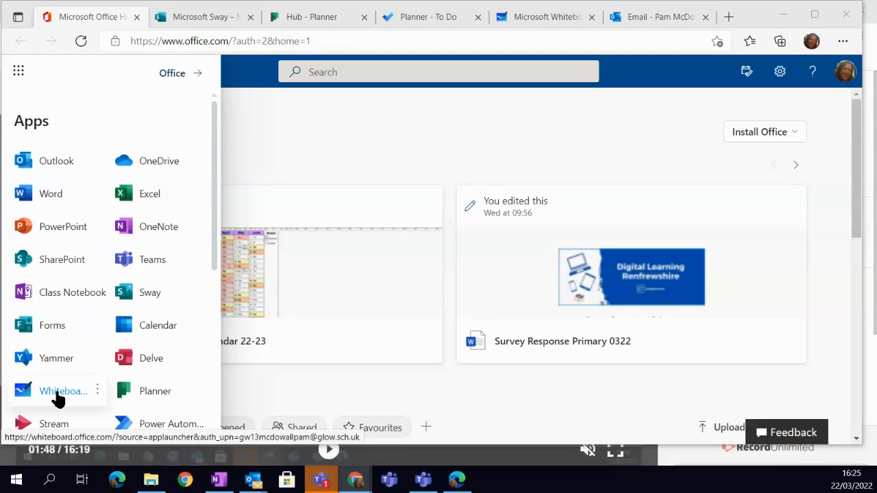
# Switch to Microsoft Whiteboard and create a new whiteboard.
pyautogui.click(535, 18)
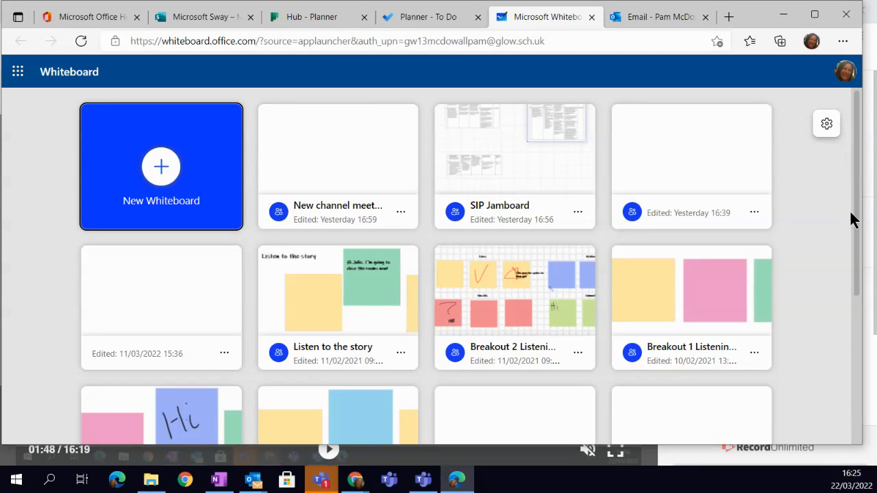
pyautogui.click(162, 168)
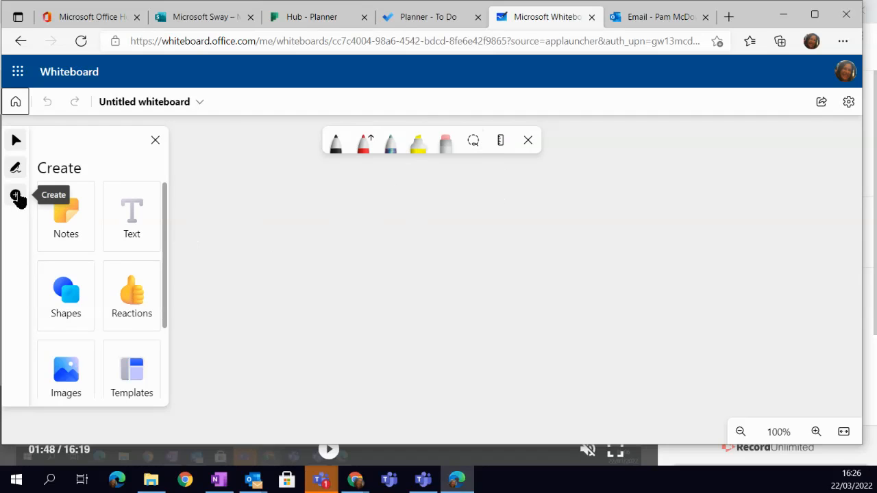
# Insert a violet-blue note grid on the whiteboard and move it left, close to the creation pane.
pyautogui.click(73, 217)
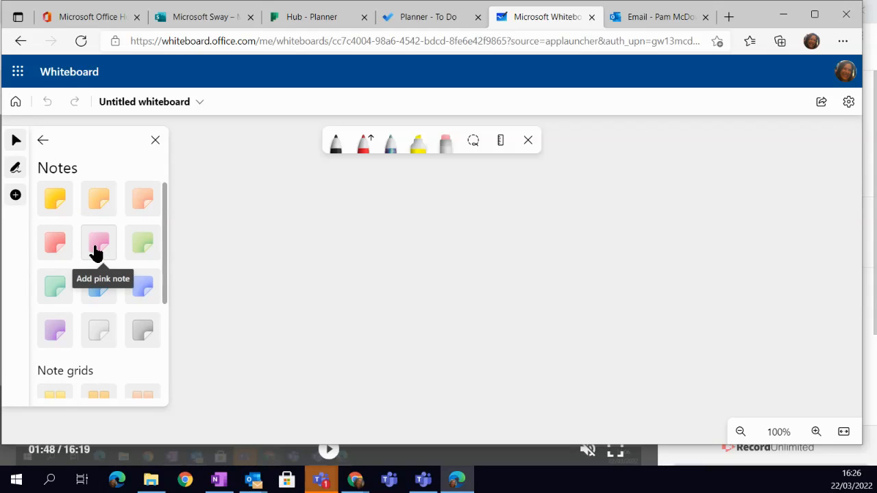
pyautogui.scroll(-1, 108, 251)
pyautogui.scroll(-2, 108, 253)
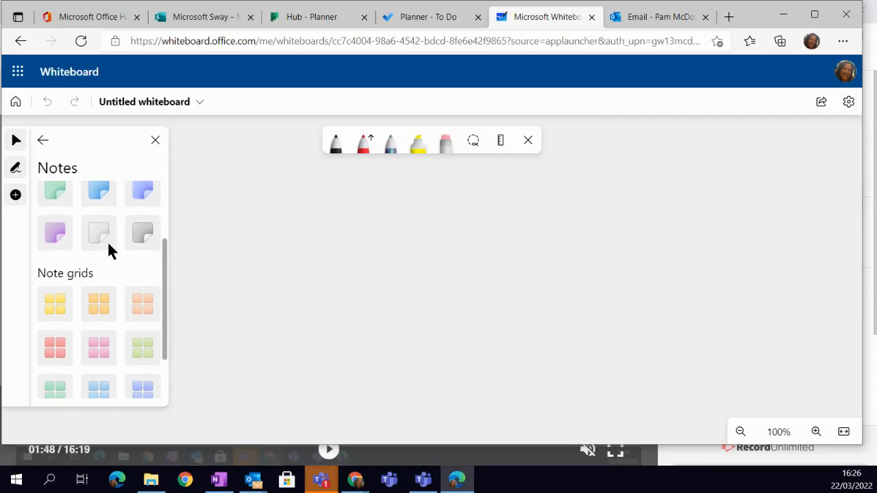
pyautogui.click(138, 331)
pyautogui.click(227, 235)
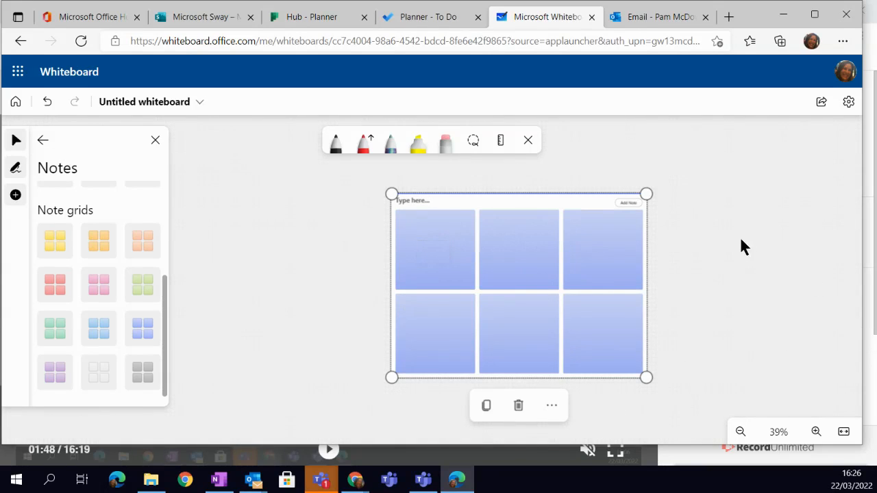
pyautogui.click(442, 249)
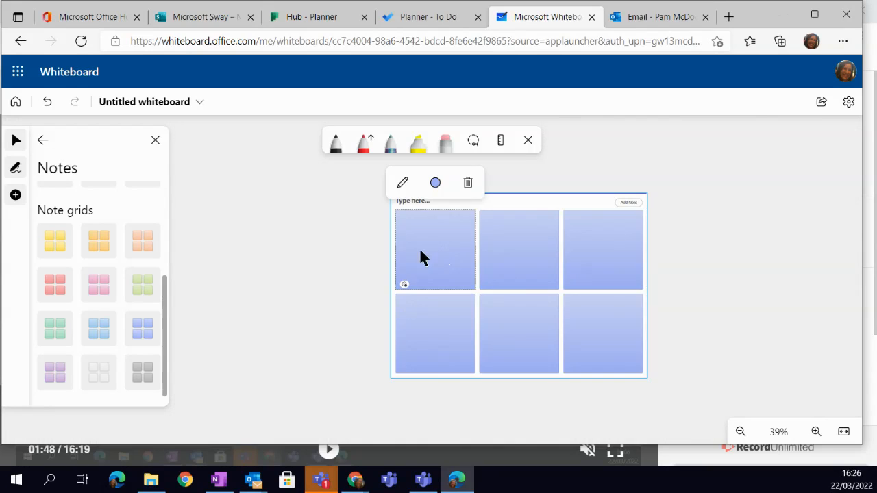
pyautogui.moveTo(581, 195); pyautogui.dragTo(451, 230)
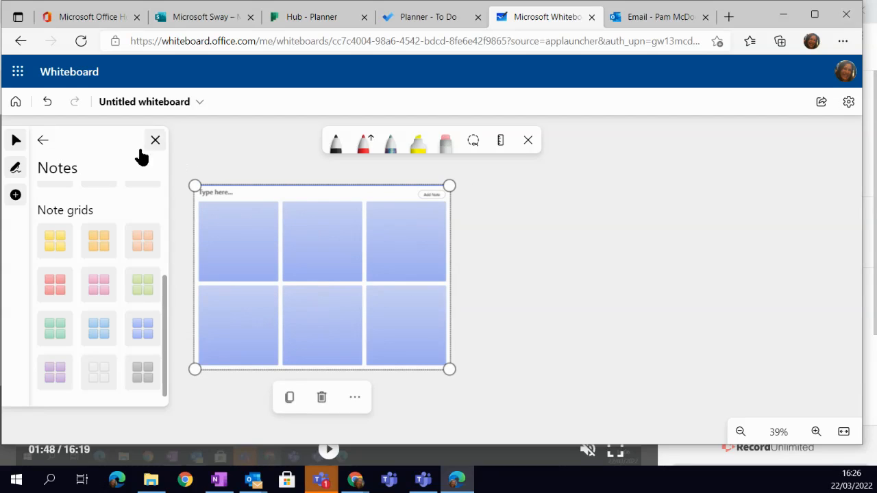
# Add a text box to the right of the note grid reading "The new way to do things.".
pyautogui.click(45, 141)
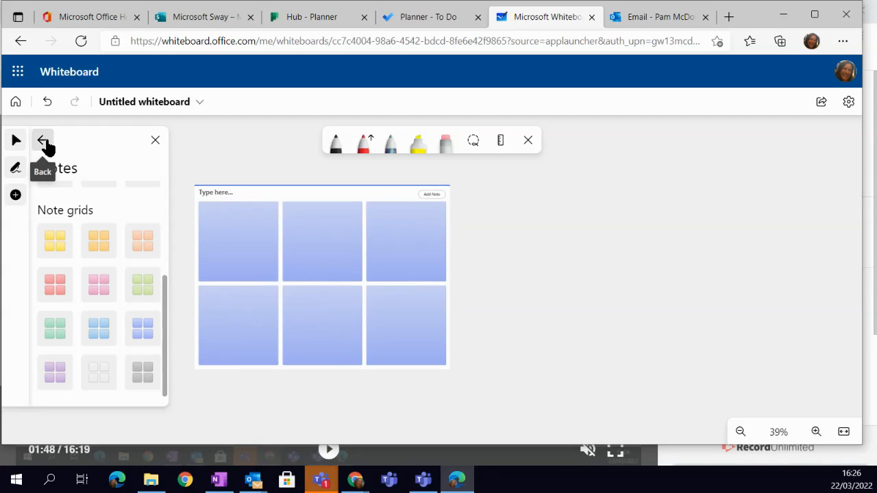
pyautogui.click(141, 235)
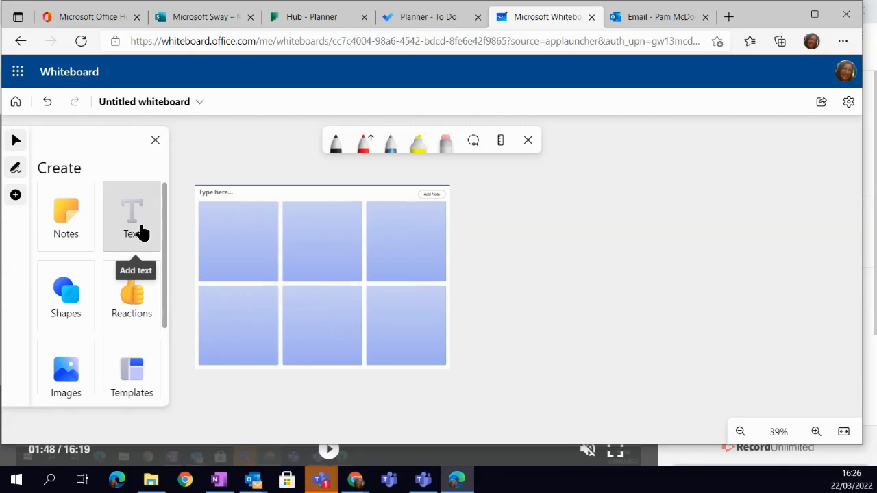
pyautogui.click(463, 194)
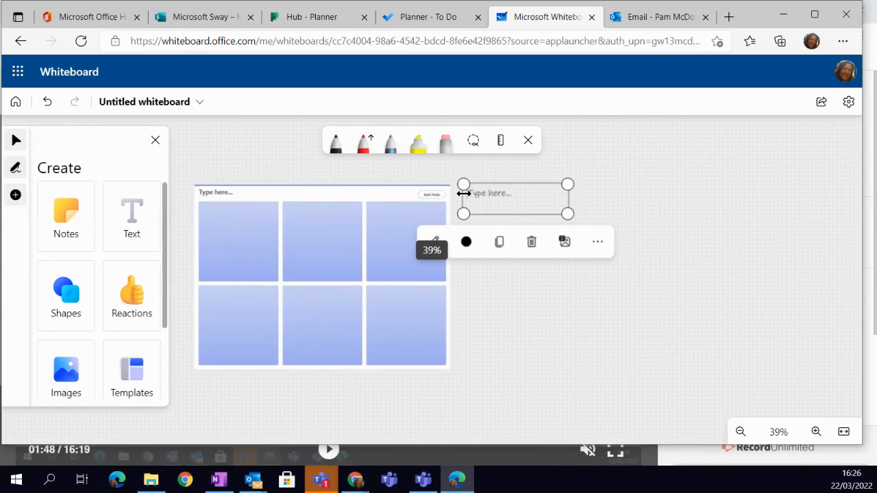
pyautogui.click(522, 207)
pyautogui.write('The new')
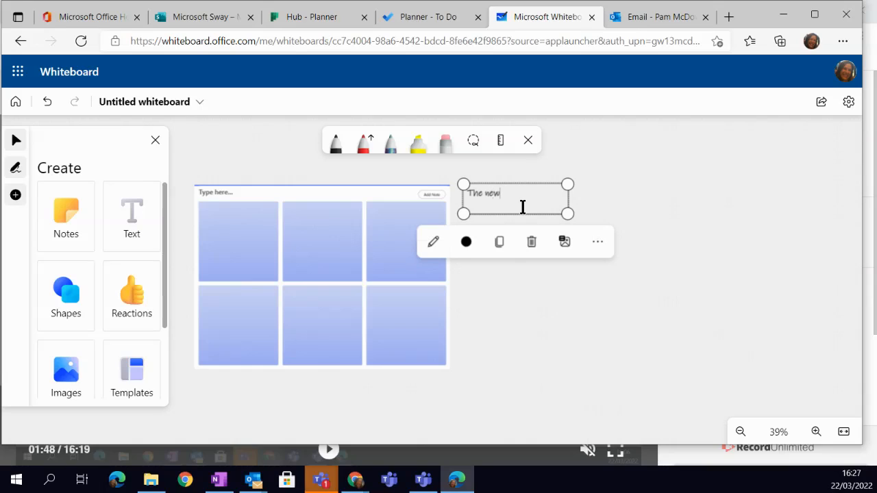
pyautogui.write(' way to do things.')
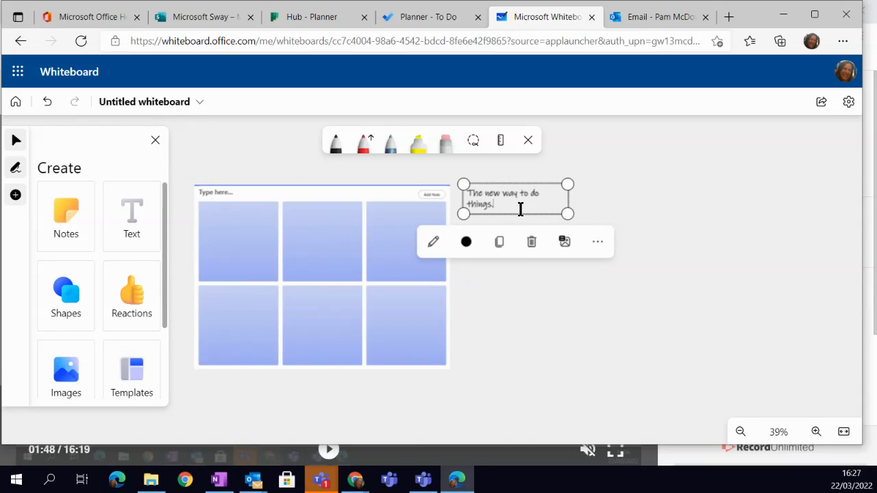
# View the text box's alt text prompt without saving anything, and colour the text dark purple.
pyautogui.click(566, 245)
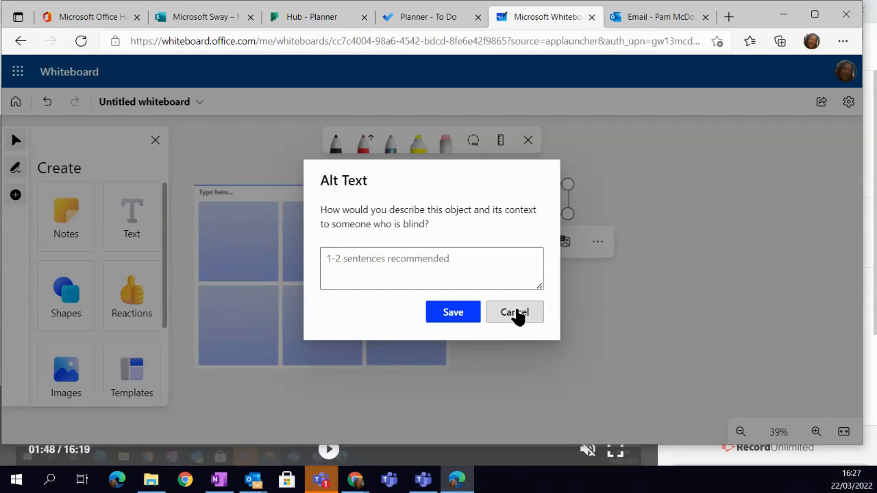
pyautogui.click(519, 314)
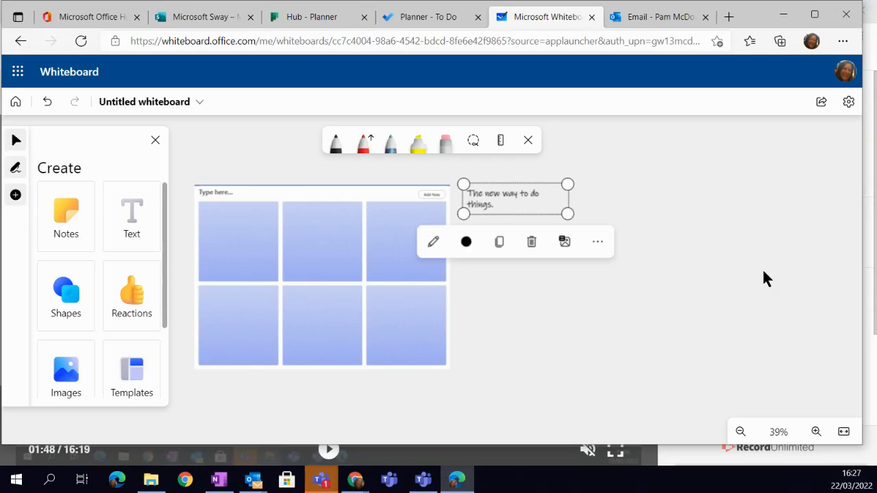
pyautogui.click(468, 243)
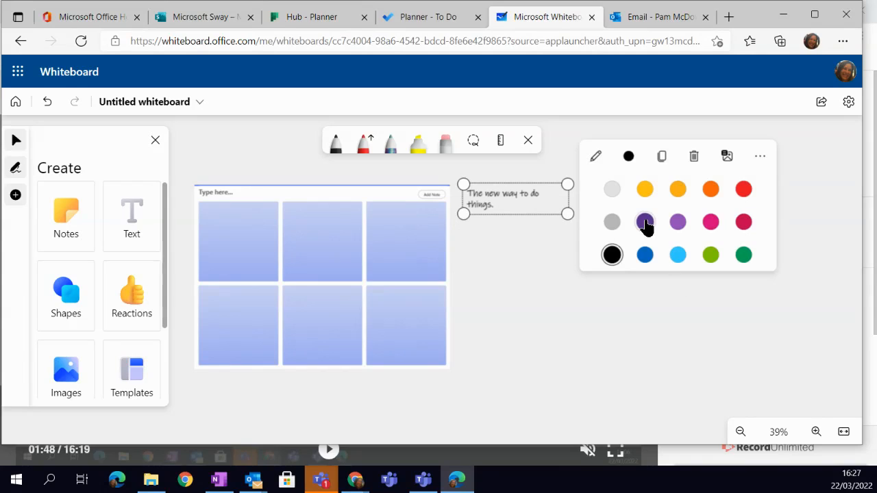
pyautogui.click(645, 223)
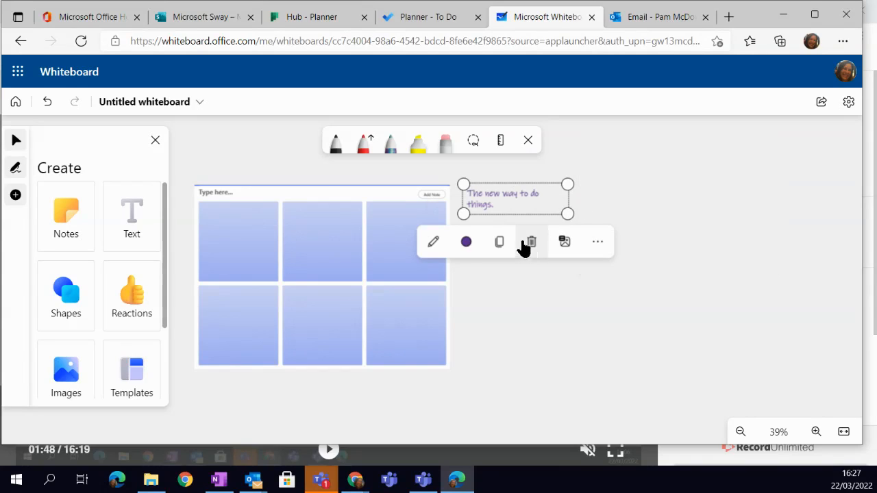
# Copy the purple text box and try to lock it in place.
pyautogui.click(434, 245)
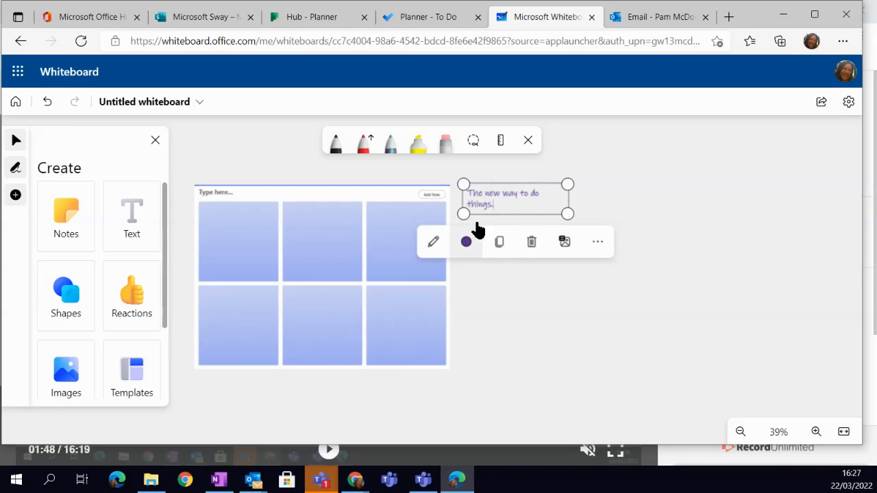
pyautogui.click(500, 247)
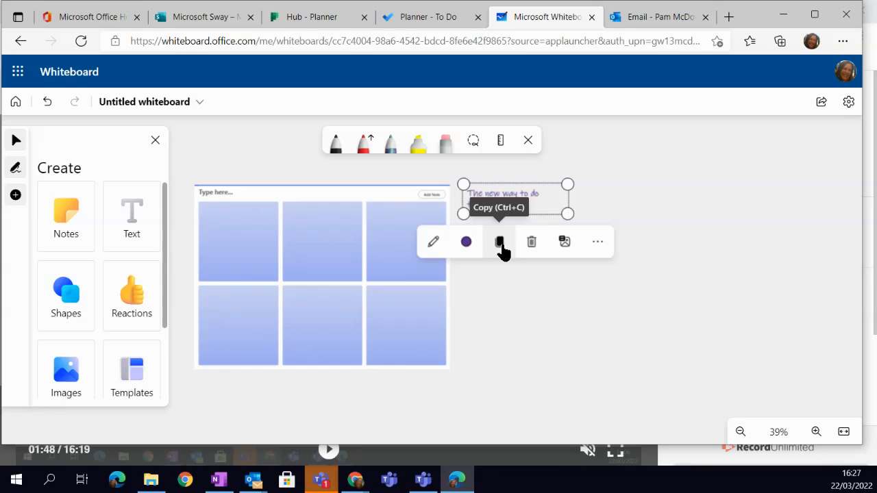
pyautogui.click(598, 242)
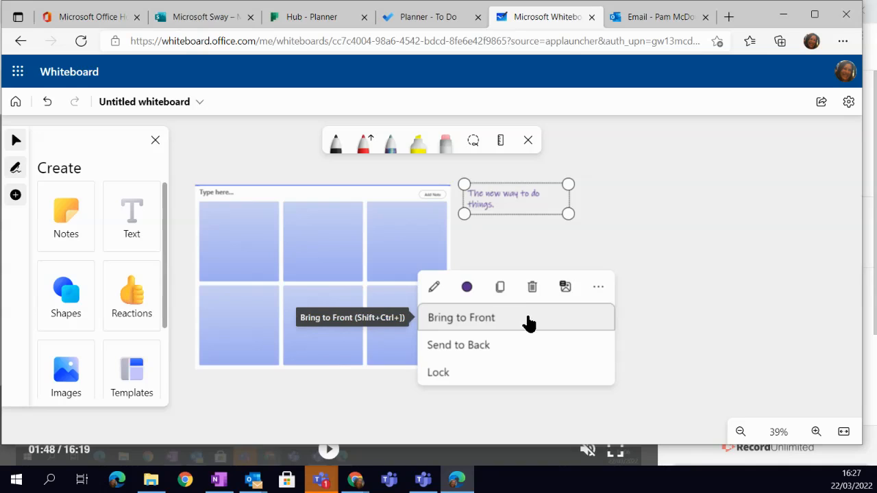
pyautogui.click(533, 373)
# Move the note grid down and to the right, and place the purple text above it as a heading.
pyautogui.click(417, 293)
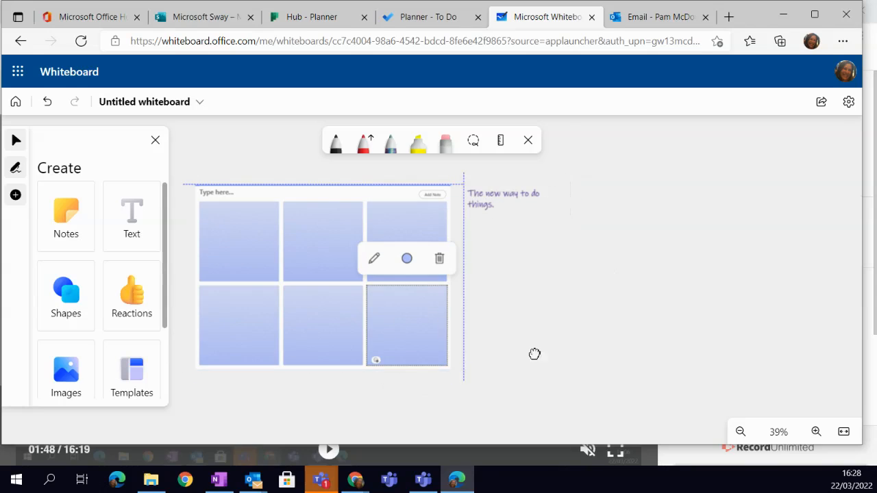
pyautogui.click(400, 190)
pyautogui.moveTo(382, 198); pyautogui.dragTo(517, 231)
pyautogui.click(532, 199)
pyautogui.moveTo(533, 196); pyautogui.dragTo(446, 178)
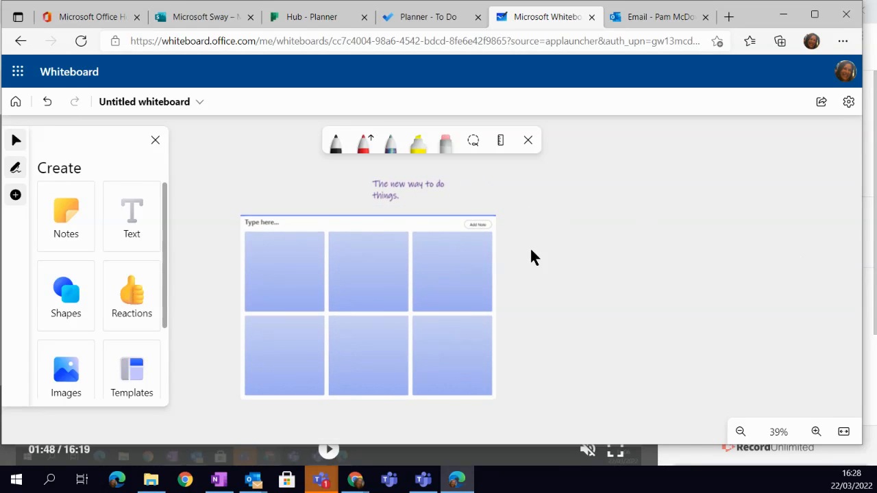
# Add a thin single-headed arrow line to the right of the note grid, pointing up and to the right.
pyautogui.click(71, 307)
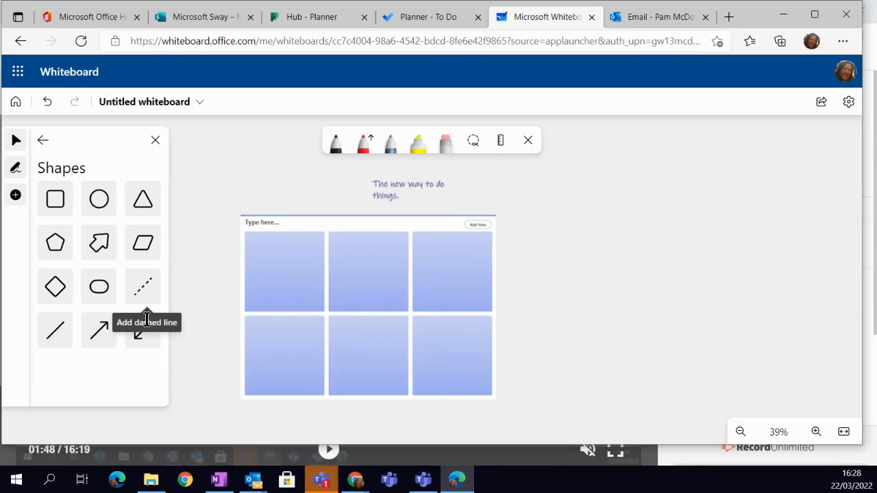
pyautogui.click(95, 343)
pyautogui.moveTo(586, 218); pyautogui.dragTo(649, 155)
pyautogui.click(785, 228)
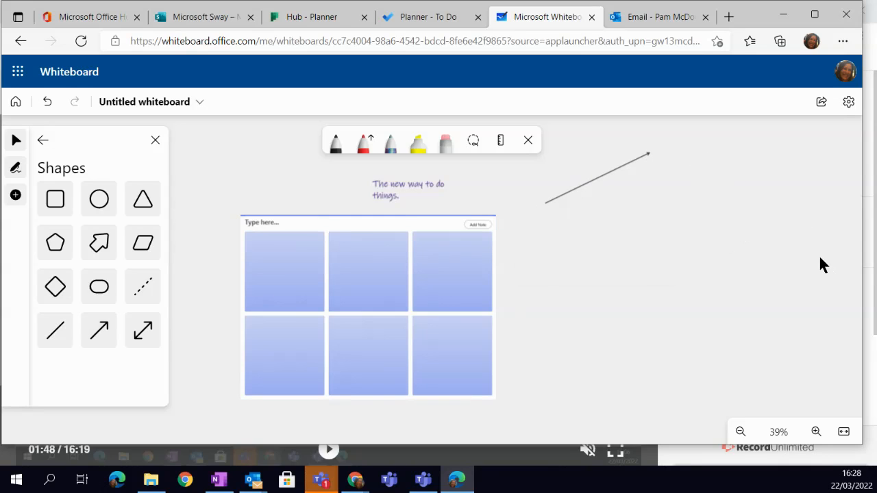
# Add a block arrow shape below the thin arrow and enlarge it to about the width of two and a half notes.
pyautogui.click(98, 243)
pyautogui.moveTo(532, 302); pyautogui.dragTo(622, 277)
pyautogui.moveTo(746, 208)
pyautogui.mouseDown()
pyautogui.moveTo(721, 266)
pyautogui.moveTo(713, 245)
pyautogui.moveTo(732, 199)
pyautogui.mouseUp()
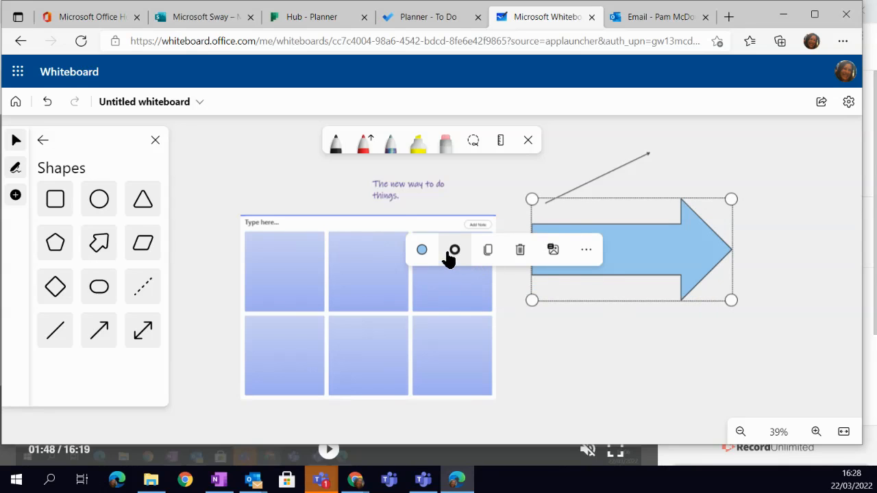
# Remove the block arrow's fill and set its outline colour to pink.
pyautogui.click(423, 250)
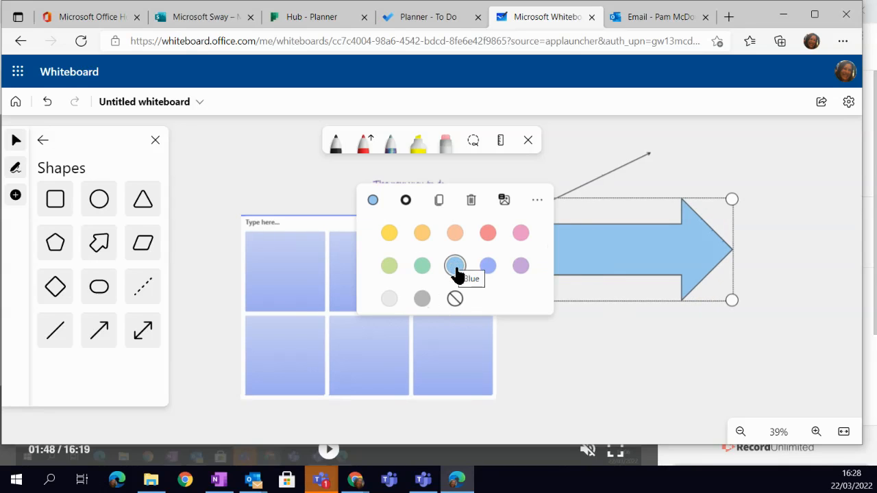
pyautogui.click(455, 299)
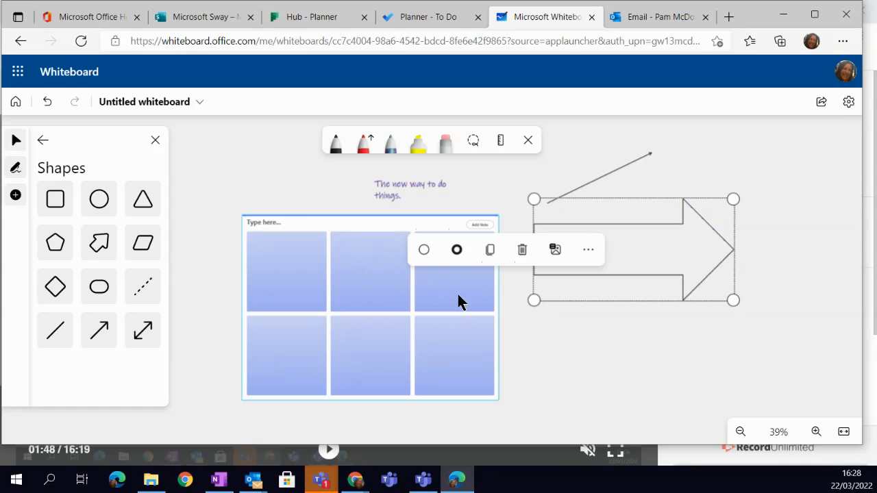
pyautogui.click(457, 251)
pyautogui.click(518, 235)
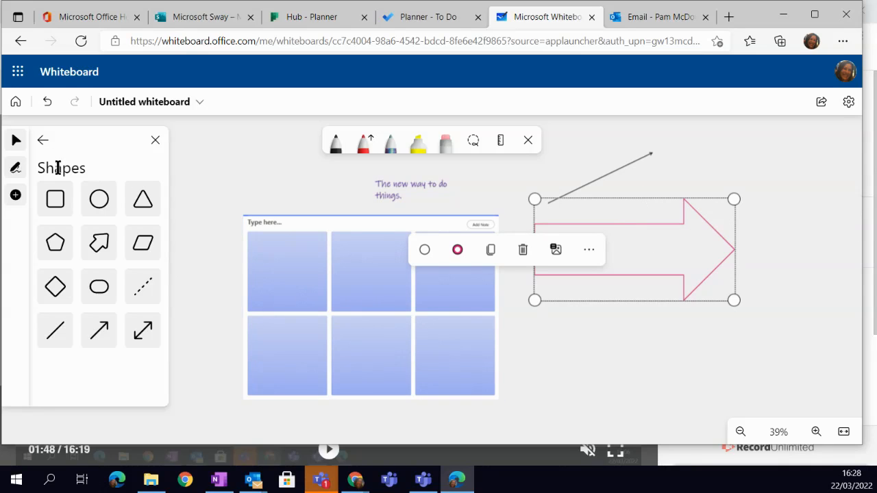
# Place a clapping hands reaction on the grid's first note and try to place another on the second note.
pyautogui.click(45, 141)
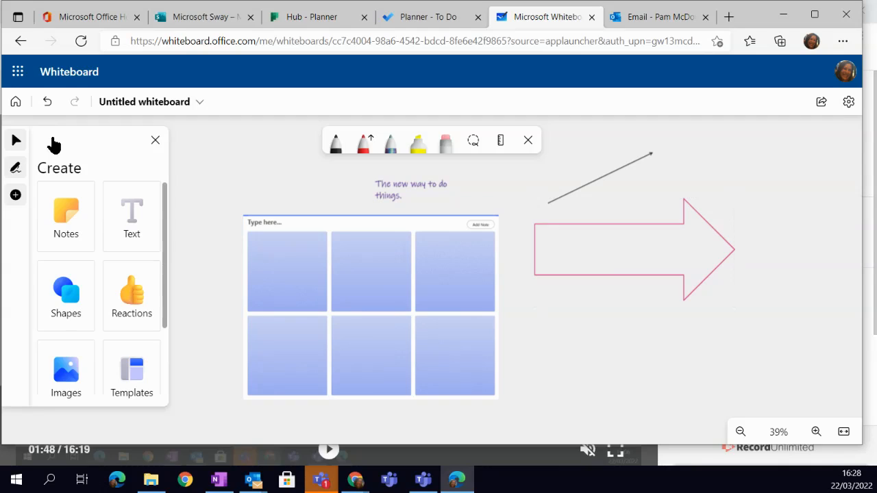
pyautogui.click(134, 308)
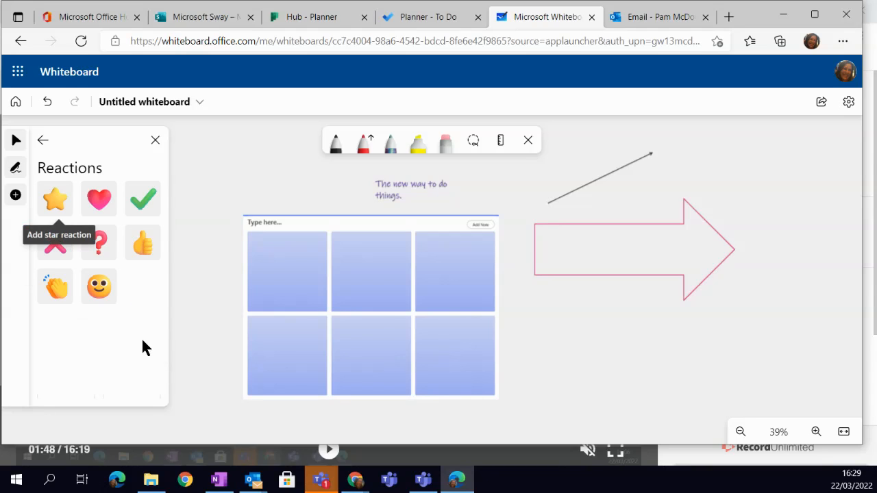
pyautogui.moveTo(55, 290); pyautogui.dragTo(254, 294)
pyautogui.moveTo(64, 286); pyautogui.dragTo(347, 315)
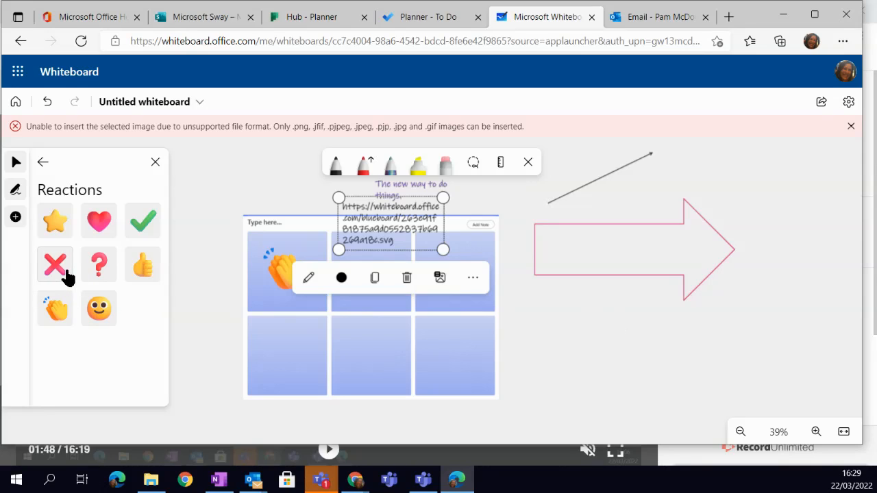
# Place a green check mark reaction on the top middle note and a red cross mark on the top right note.
pyautogui.click(141, 230)
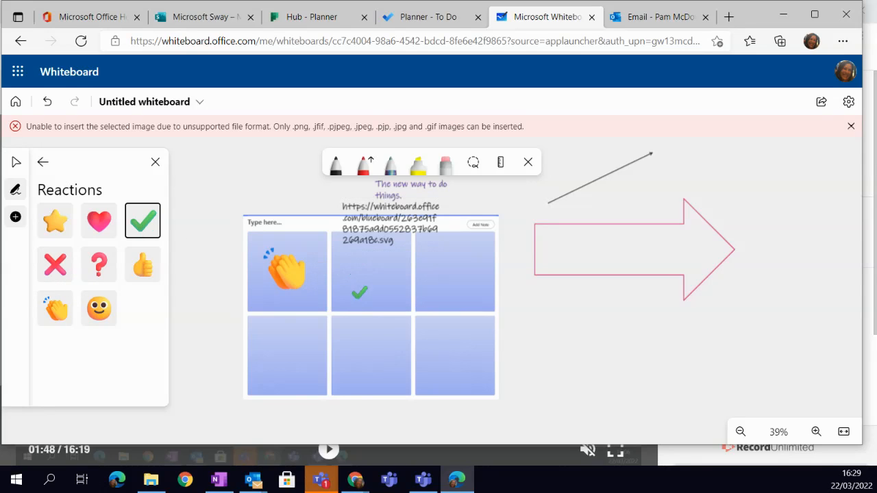
pyautogui.click(384, 286)
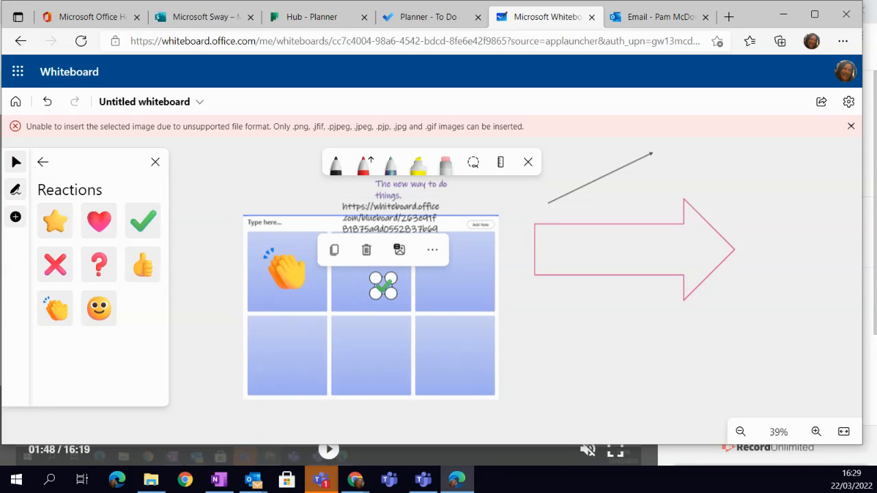
pyautogui.click(59, 266)
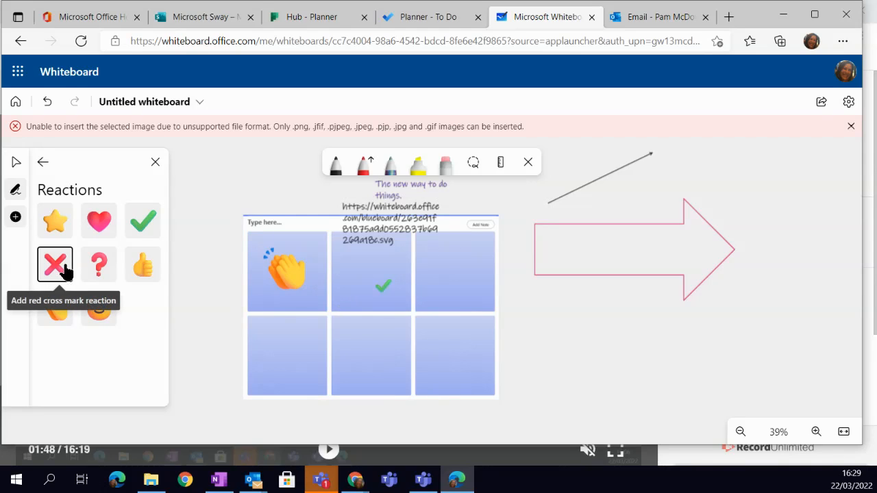
pyautogui.click(457, 282)
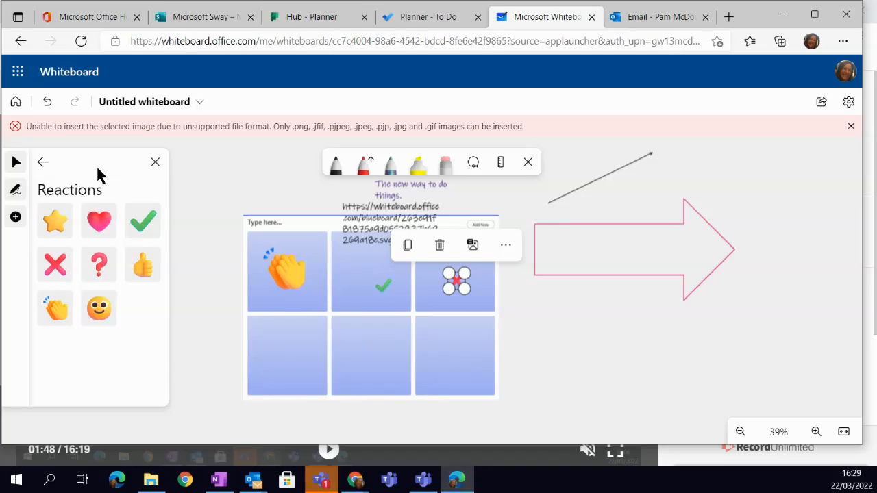
pyautogui.click(43, 162)
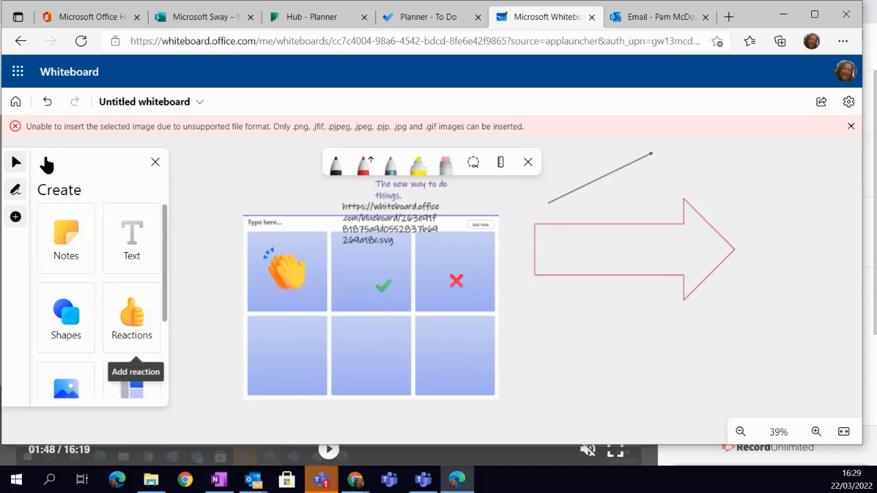
# Insert the #BSW22 image from the device's Pictures folder onto the whiteboard.
pyautogui.scroll(-3, 164, 221)
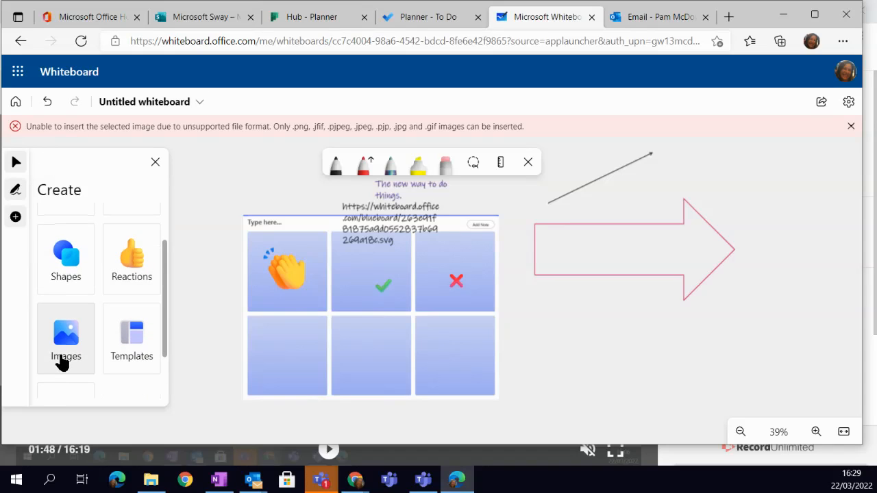
pyautogui.click(62, 363)
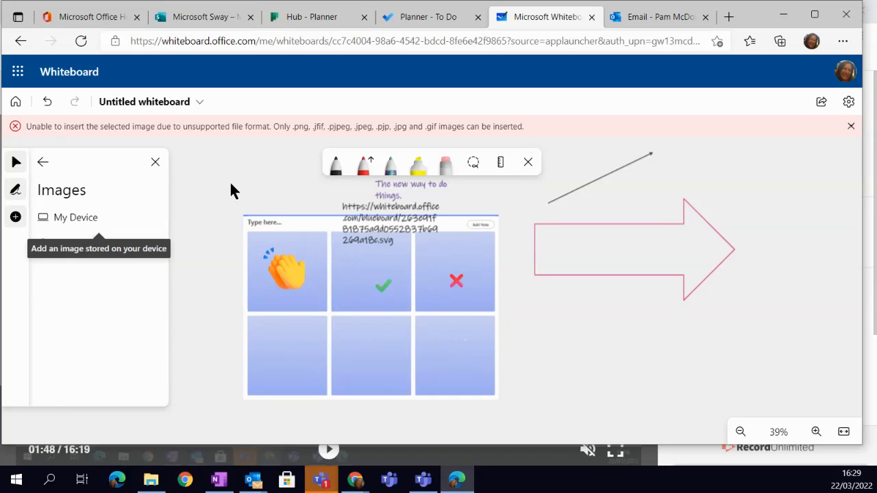
pyautogui.click(77, 219)
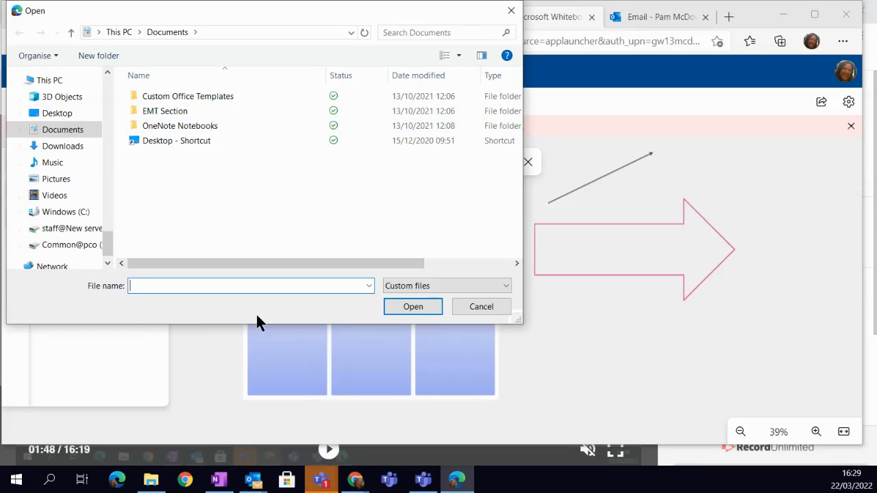
pyautogui.click(65, 179)
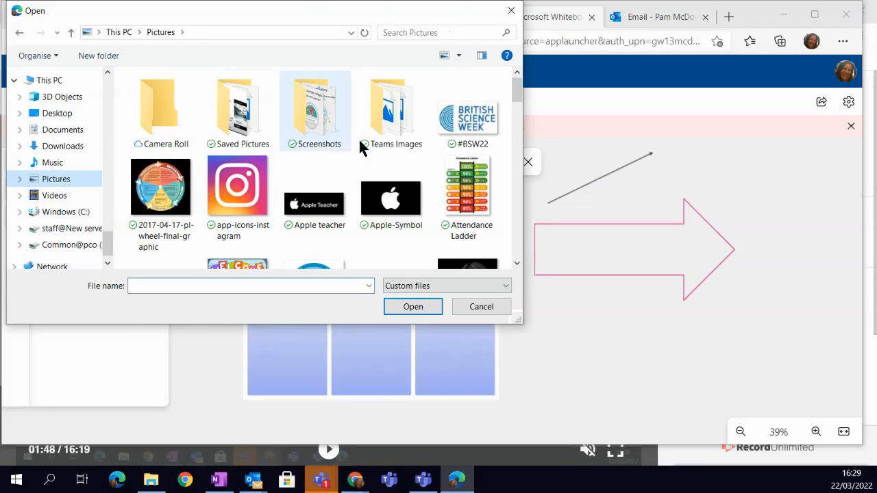
pyautogui.click(461, 118)
pyautogui.click(420, 308)
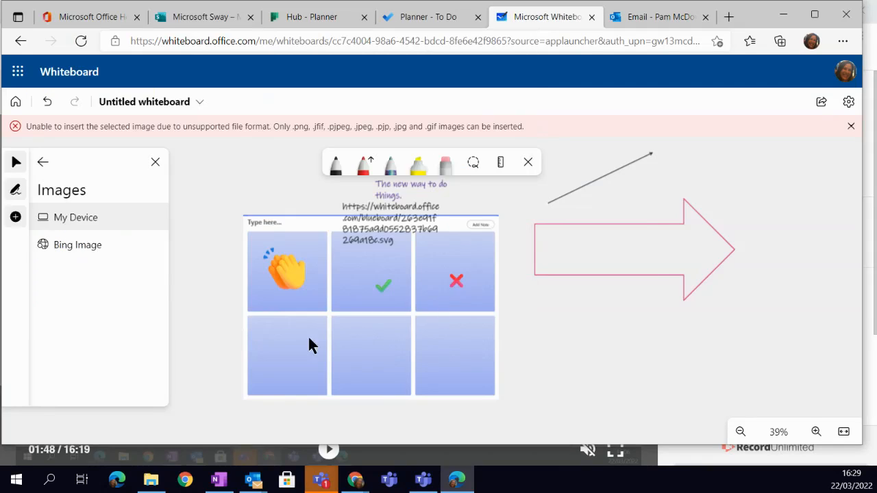
# Move the British Science Week image directly below the pink block arrow and lock it in place.
pyautogui.moveTo(574, 277); pyautogui.dragTo(646, 370)
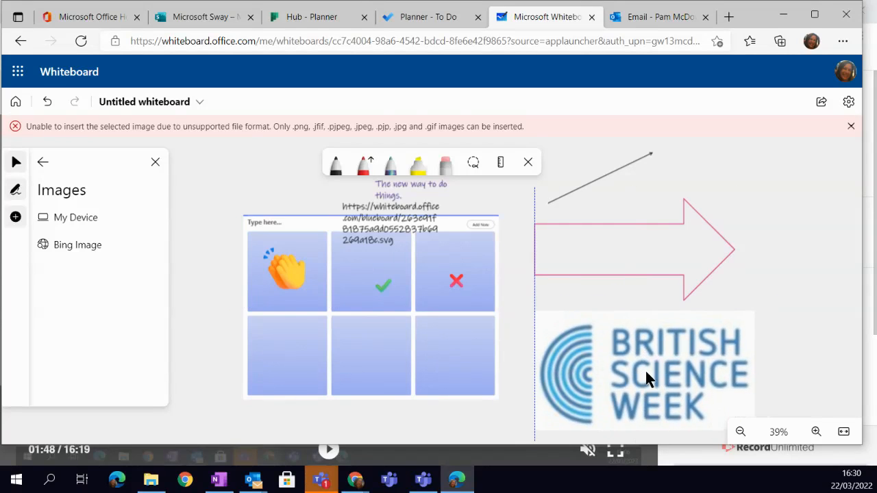
pyautogui.click(694, 285)
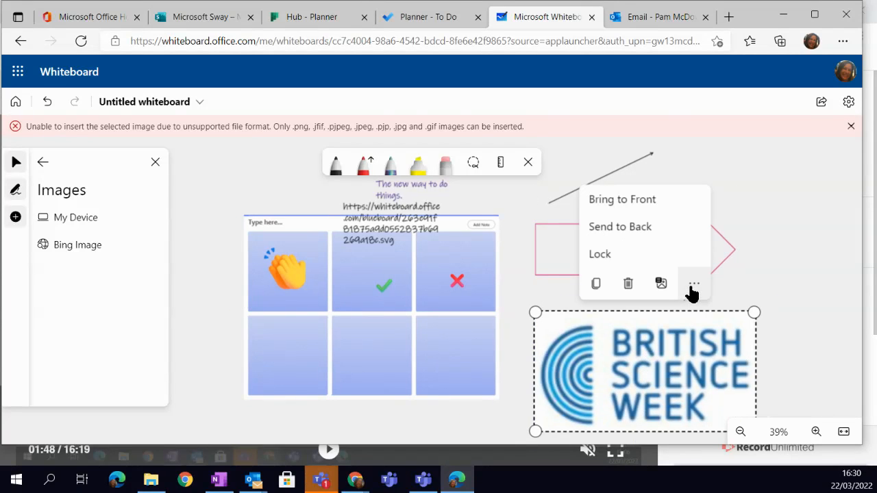
pyautogui.click(649, 258)
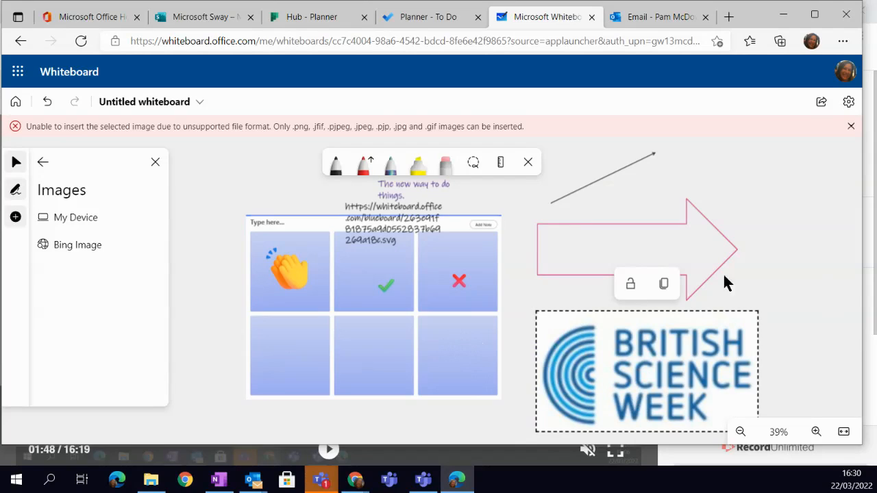
# Open the Learning category of the whiteboard templates.
pyautogui.click(42, 162)
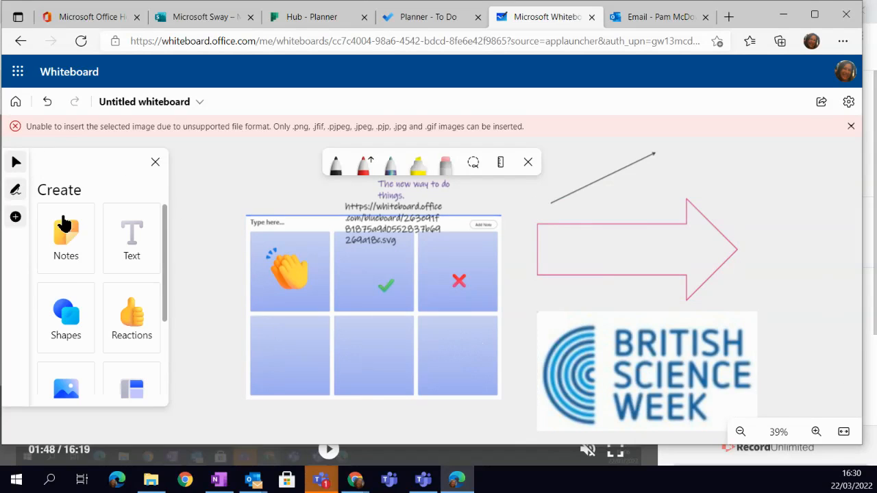
pyautogui.scroll(-2, 156, 322)
pyautogui.scroll(-1, 147, 336)
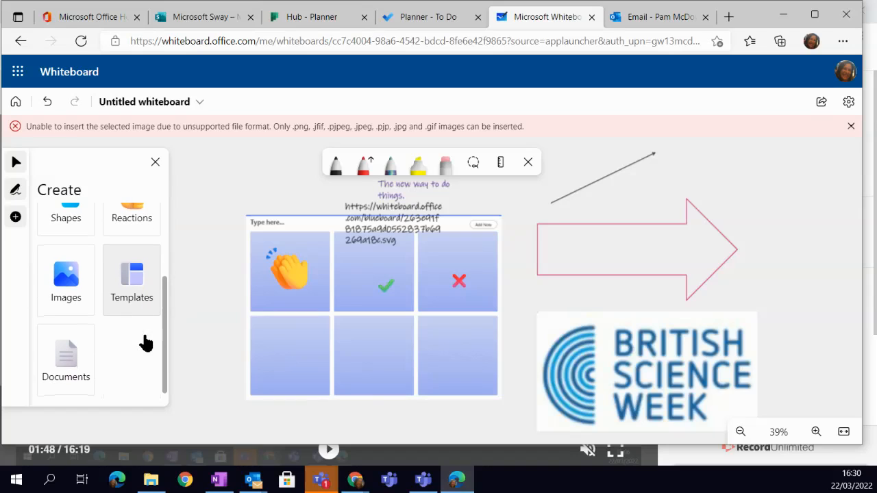
pyautogui.click(138, 298)
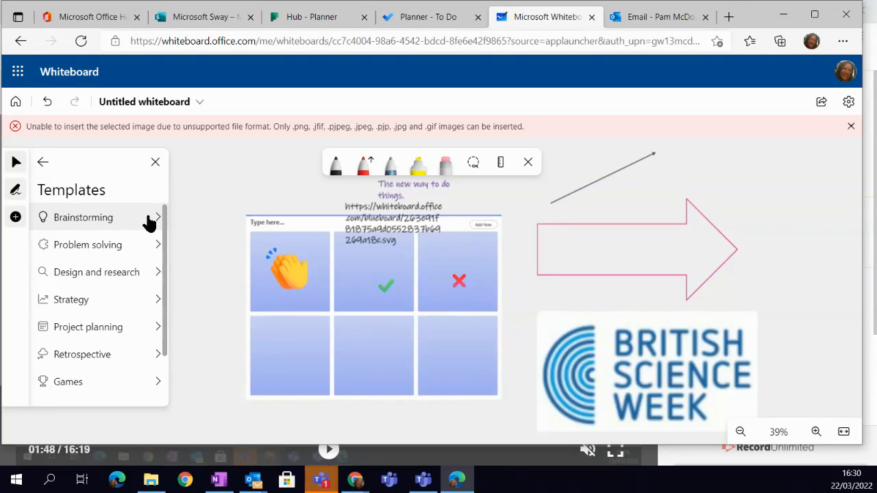
pyautogui.scroll(-2, 141, 281)
pyautogui.scroll(1, 135, 290)
pyautogui.scroll(-1, 132, 291)
pyautogui.click(133, 387)
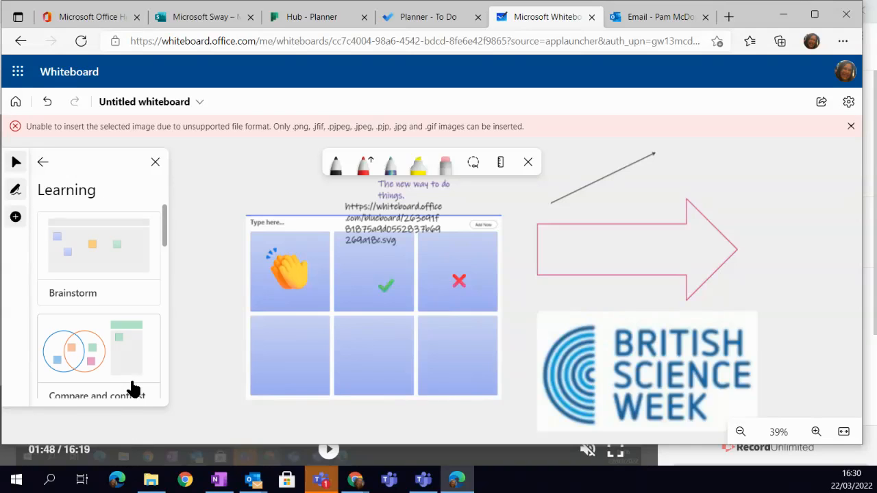
# Look through the available Learning templates, from Brainstorm down past Lesson plan and back up to Exit ticket.
pyautogui.scroll(-2, 163, 255)
pyautogui.scroll(-3, 160, 246)
pyautogui.scroll(-2, 163, 250)
pyautogui.scroll(-1, 163, 255)
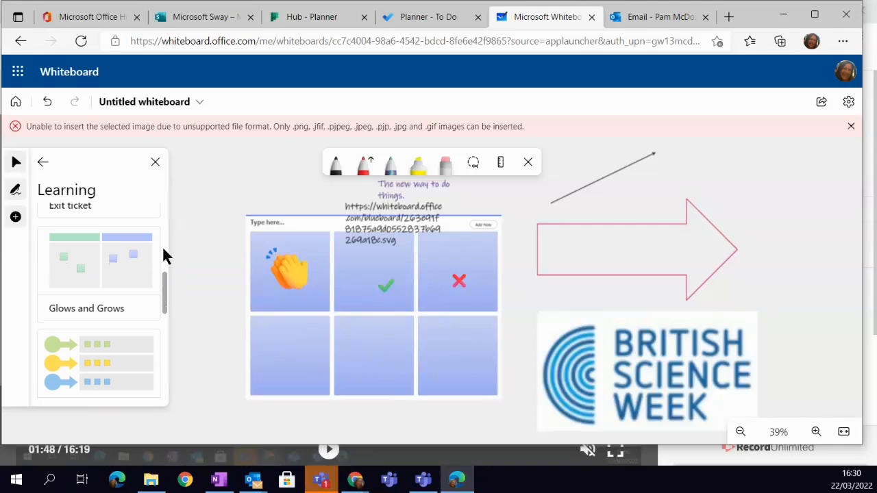
pyautogui.scroll(-3, 164, 255)
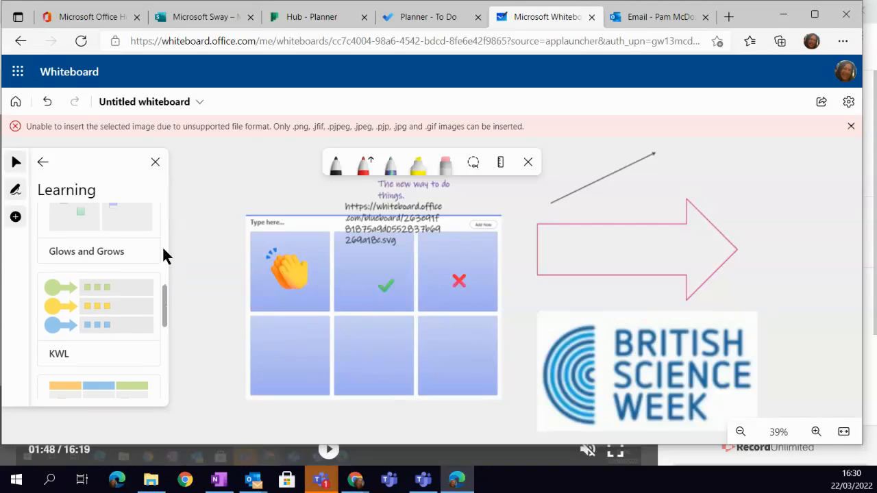
pyautogui.scroll(-4, 163, 255)
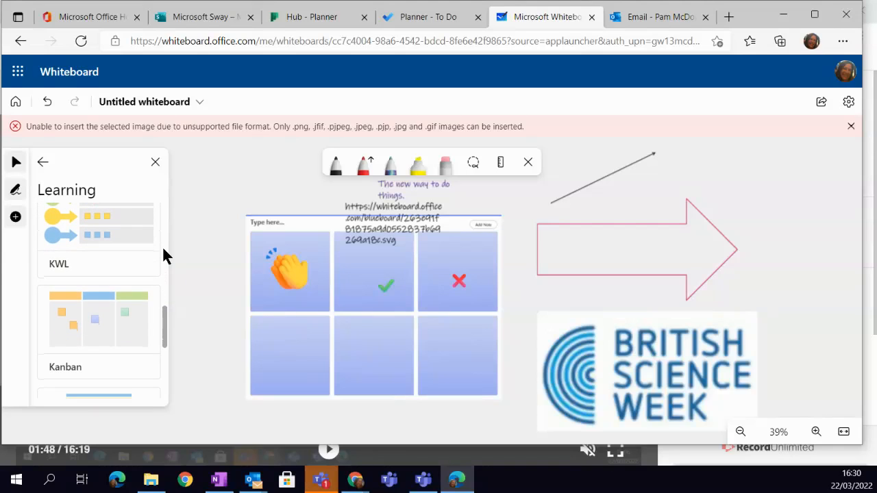
pyautogui.scroll(-5, 163, 255)
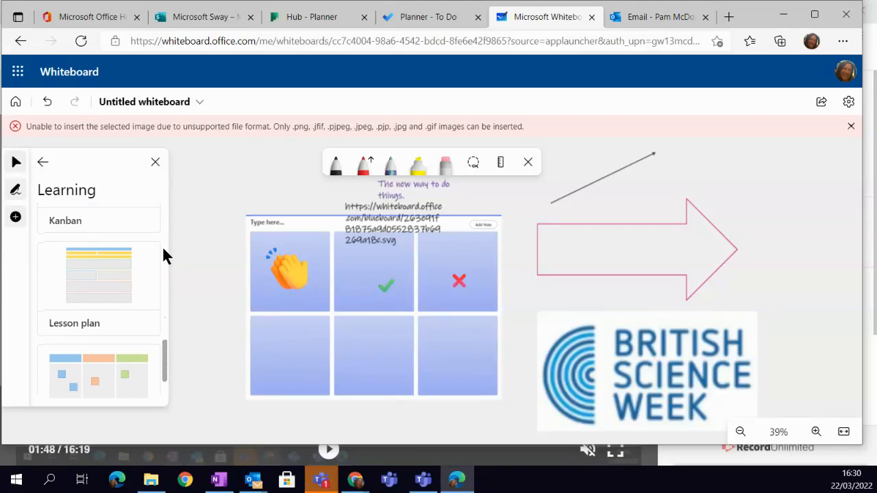
pyautogui.scroll(6, 163, 255)
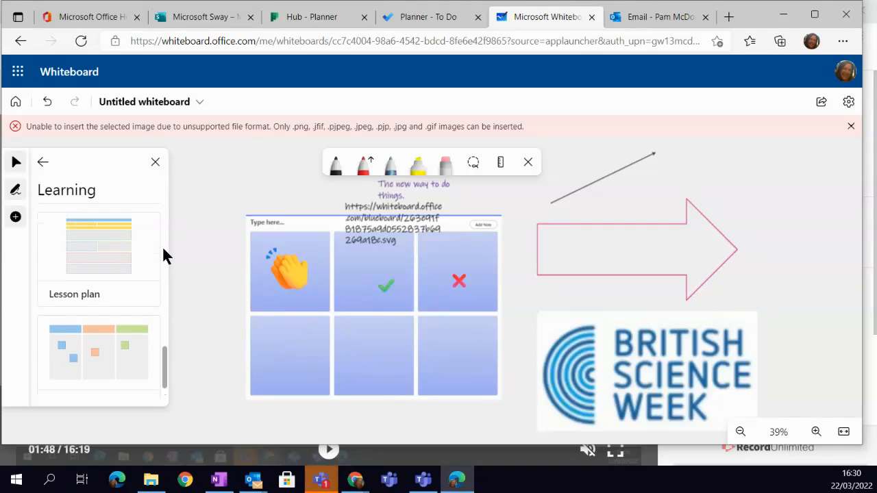
pyautogui.scroll(6, 162, 246)
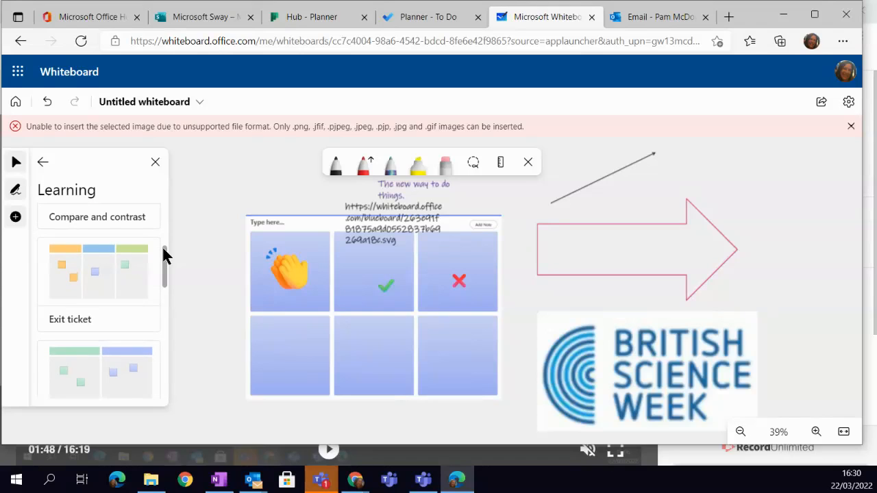
# Insert the Exit ticket template left of the note grid and enlarge it to about one and a half times its width.
pyautogui.click(106, 385)
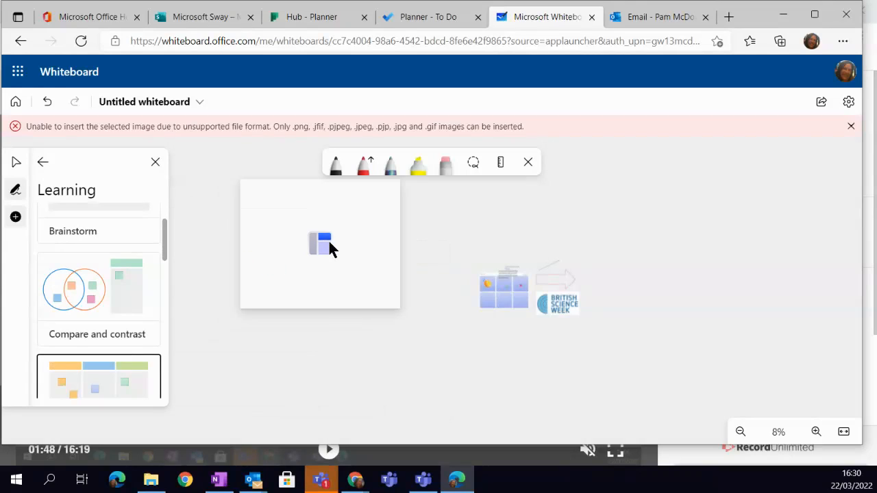
pyautogui.click(316, 258)
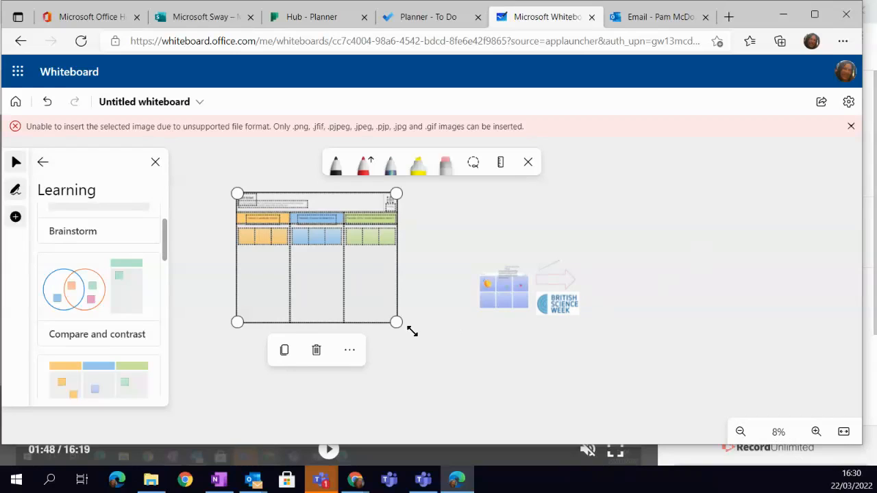
pyautogui.moveTo(397, 322); pyautogui.dragTo(505, 378)
pyautogui.click(425, 198)
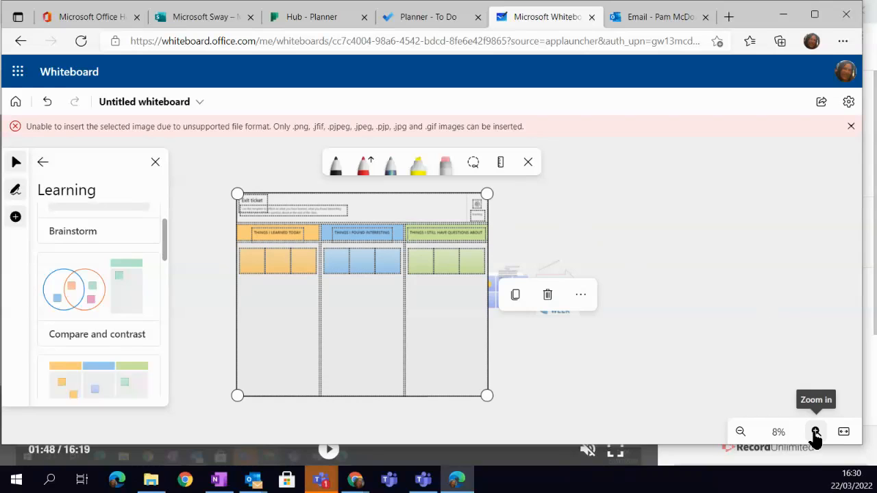
# Zoom the board to 100% and examine the green questions column of the Exit ticket template.
pyautogui.click(781, 433)
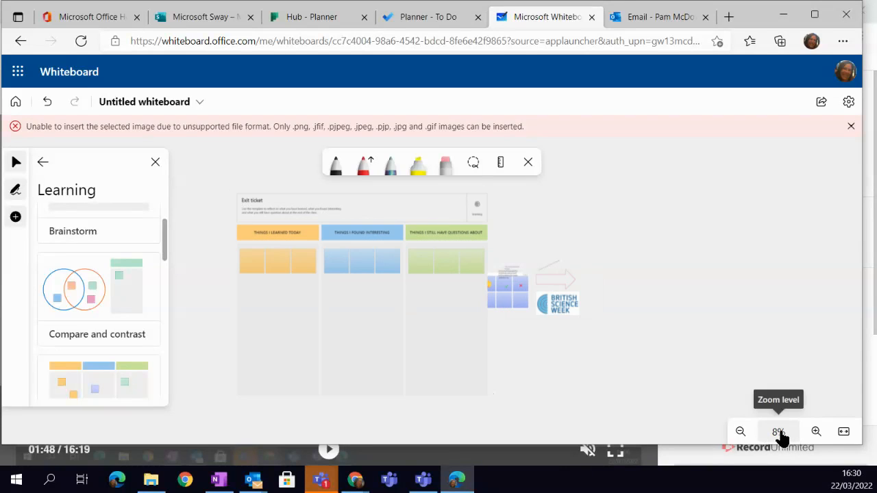
pyautogui.click(778, 329)
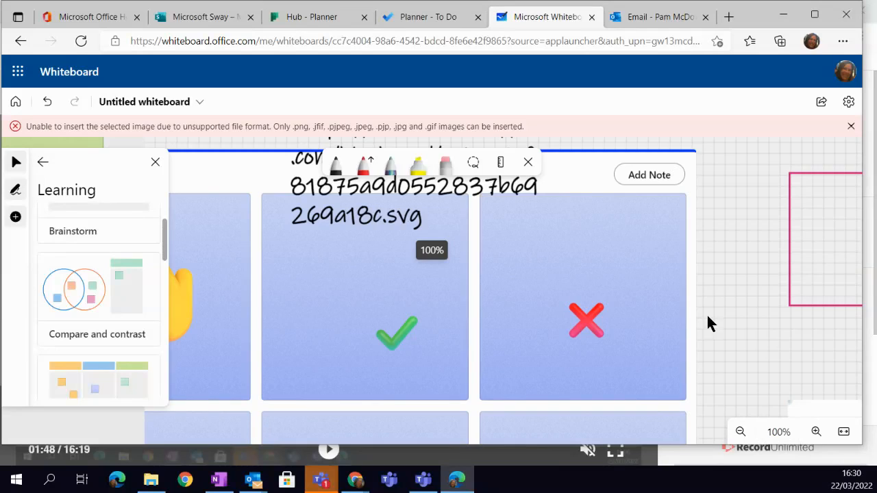
pyautogui.click(371, 398)
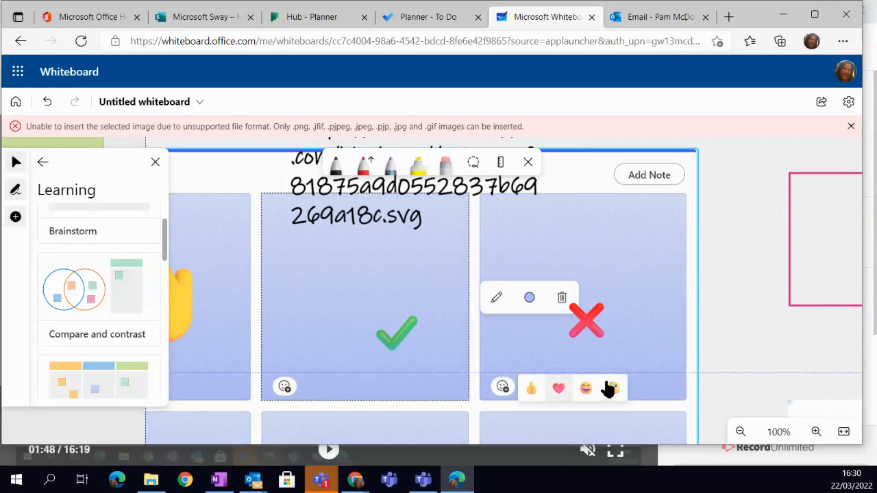
pyautogui.moveTo(748, 146); pyautogui.dragTo(875, 227)
pyautogui.moveTo(315, 211); pyautogui.dragTo(737, 393)
pyautogui.moveTo(747, 207); pyautogui.dragTo(728, 292)
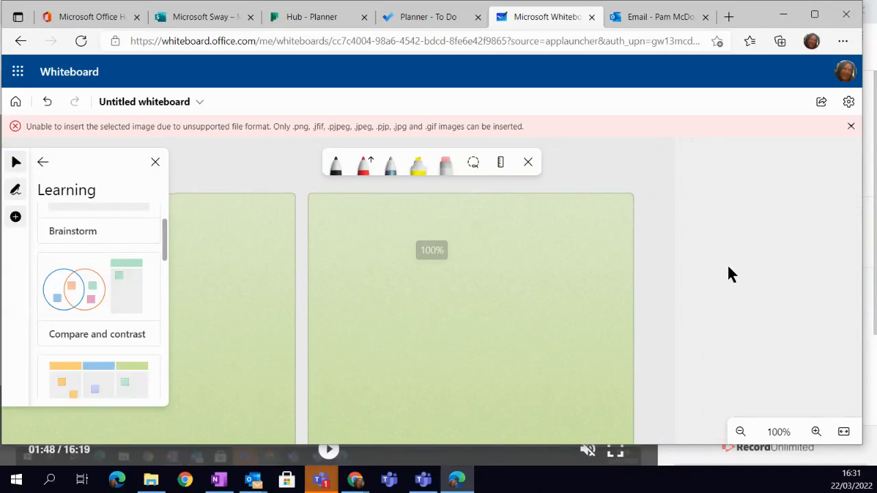
pyautogui.moveTo(727, 255); pyautogui.dragTo(873, 400)
pyautogui.moveTo(776, 245); pyautogui.dragTo(760, 297)
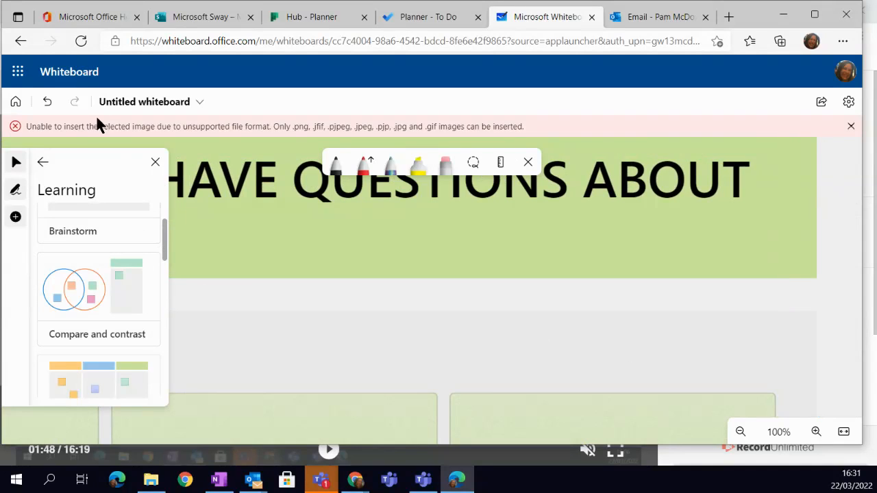
# Choose the recent DL Self-evaluation.pptx stored under DLT Strategy as the document to insert.
pyautogui.click(42, 163)
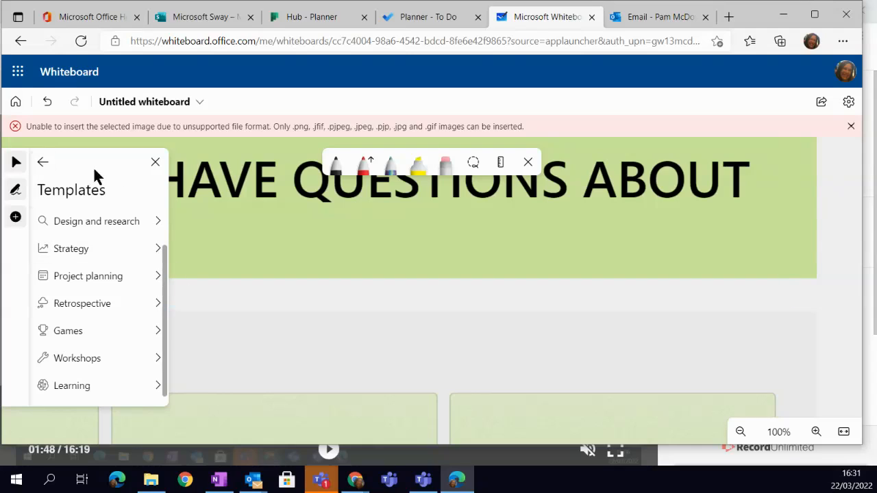
pyautogui.click(41, 164)
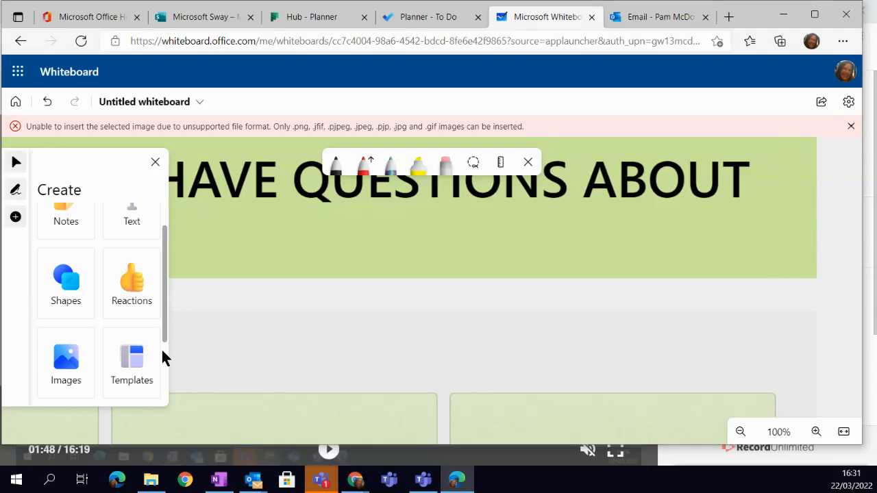
pyautogui.scroll(-2, 158, 356)
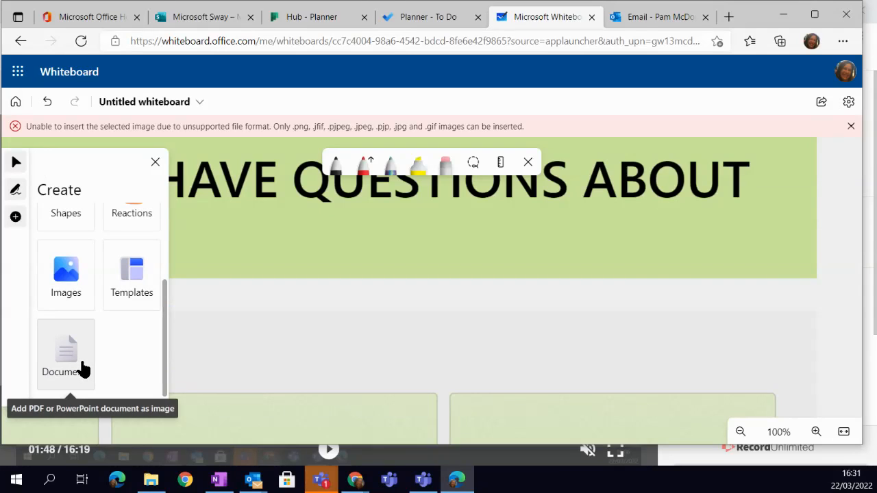
pyautogui.click(82, 367)
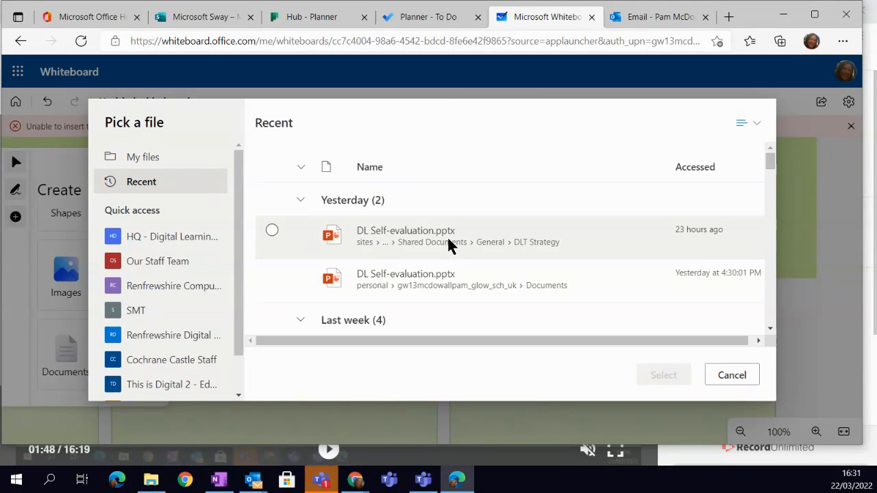
pyautogui.click(446, 236)
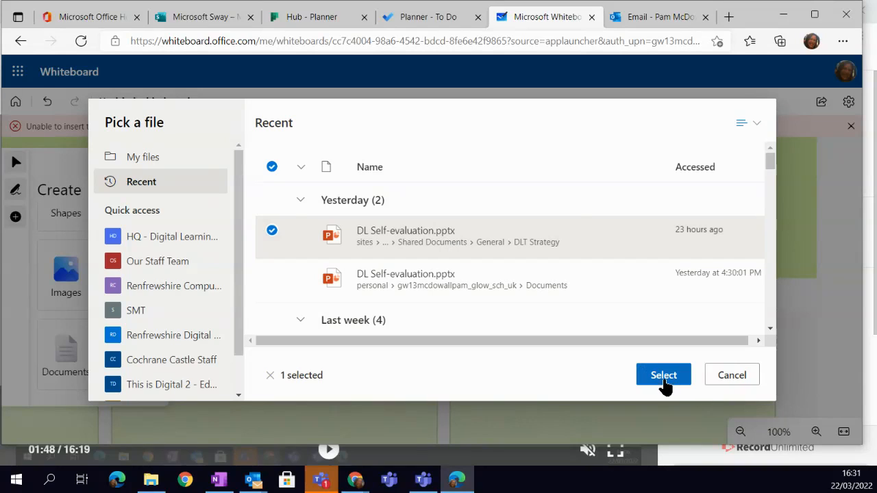
pyautogui.click(663, 378)
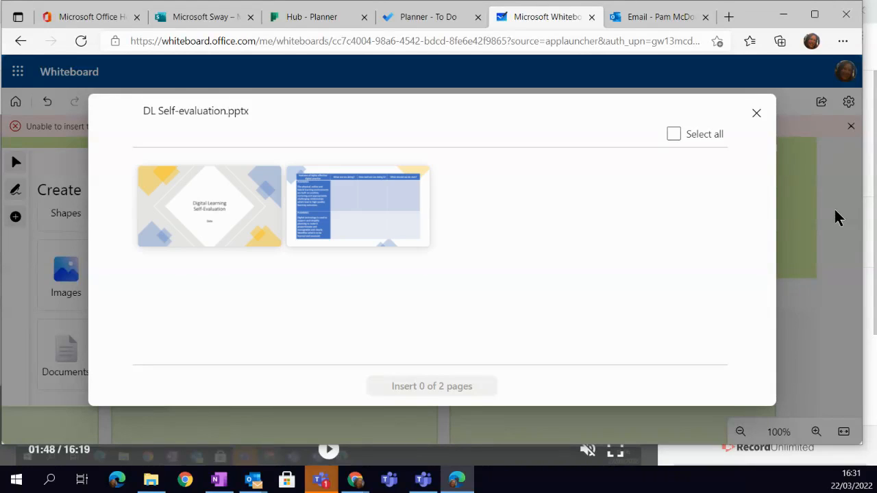
# Insert both pages of the presentation as images and place them to the right of the Exit ticket template.
pyautogui.click(233, 203)
pyautogui.click(373, 219)
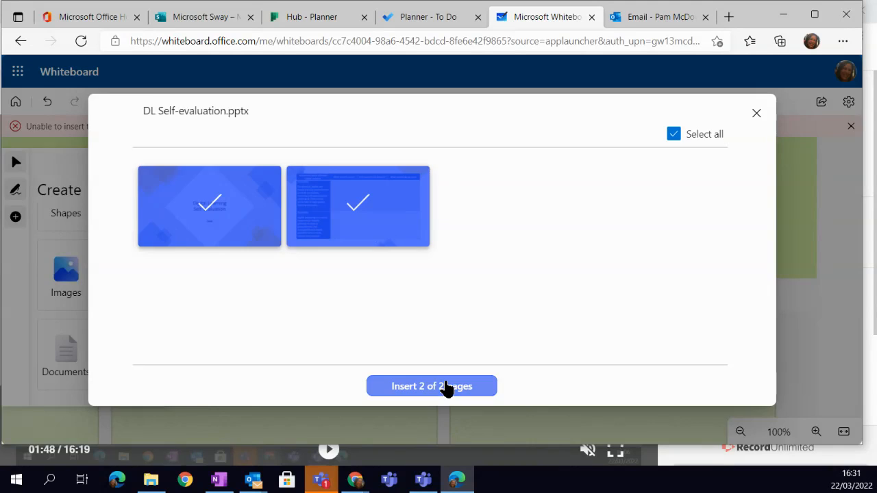
pyautogui.click(446, 388)
pyautogui.moveTo(580, 358); pyautogui.dragTo(707, 266)
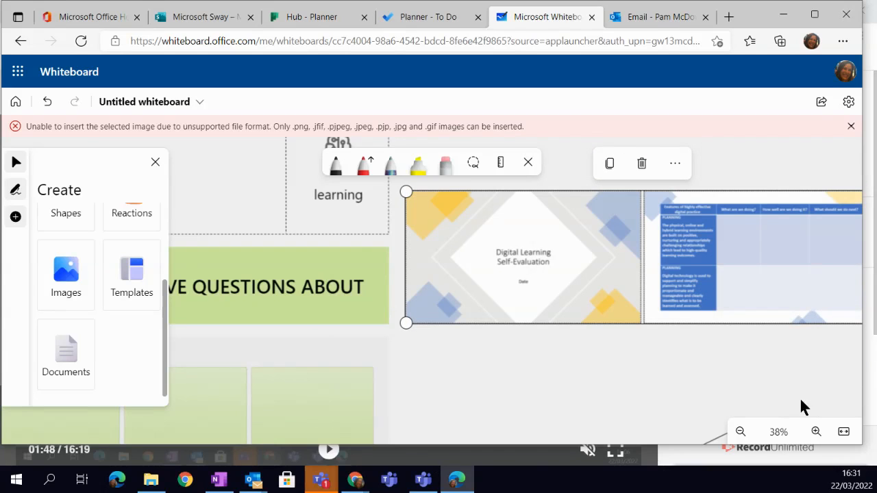
# Pan and zoom the board to view both inserted presentation slides.
pyautogui.click(741, 431)
pyautogui.moveTo(780, 380); pyautogui.dragTo(586, 400)
pyautogui.click(816, 431)
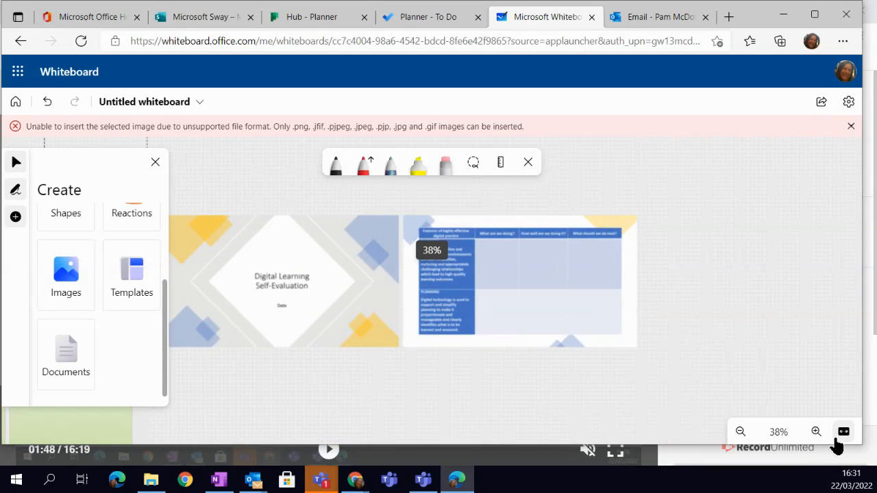
# Stack the two inserted slides vertically, with the Digital Learning Self-Evaluation title slide directly above the table slide.
pyautogui.click(343, 277)
pyautogui.moveTo(297, 286)
pyautogui.mouseDown()
pyautogui.moveTo(290, 298)
pyautogui.moveTo(415, 415)
pyautogui.moveTo(531, 435)
pyautogui.moveTo(315, 314)
pyautogui.moveTo(296, 292)
pyautogui.mouseUp()
pyautogui.moveTo(541, 268); pyautogui.dragTo(557, 364)
pyautogui.moveTo(316, 298); pyautogui.dragTo(581, 277)
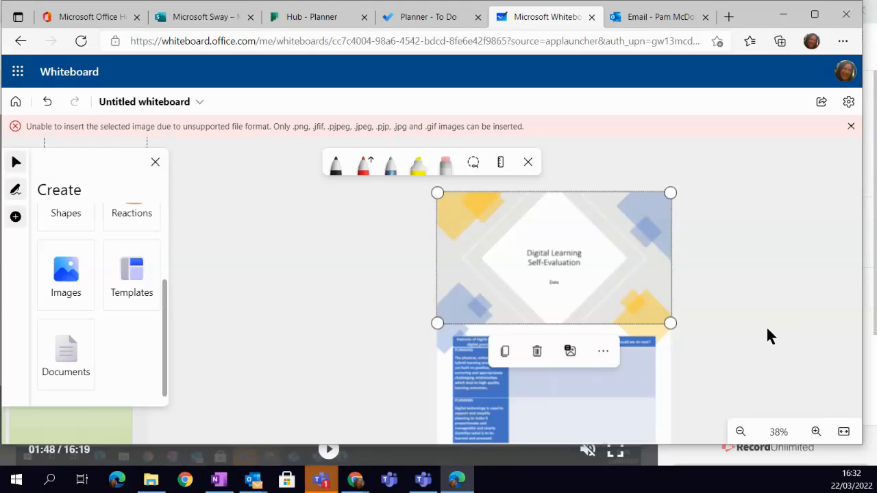
# Lock the slide image with the Features of highly effective digital practice table in place on the board.
pyautogui.scroll(-2, 768, 336)
pyautogui.scroll(4, 767, 334)
pyautogui.scroll(2, 766, 334)
pyautogui.moveTo(754, 339); pyautogui.dragTo(740, 199)
pyautogui.click(575, 318)
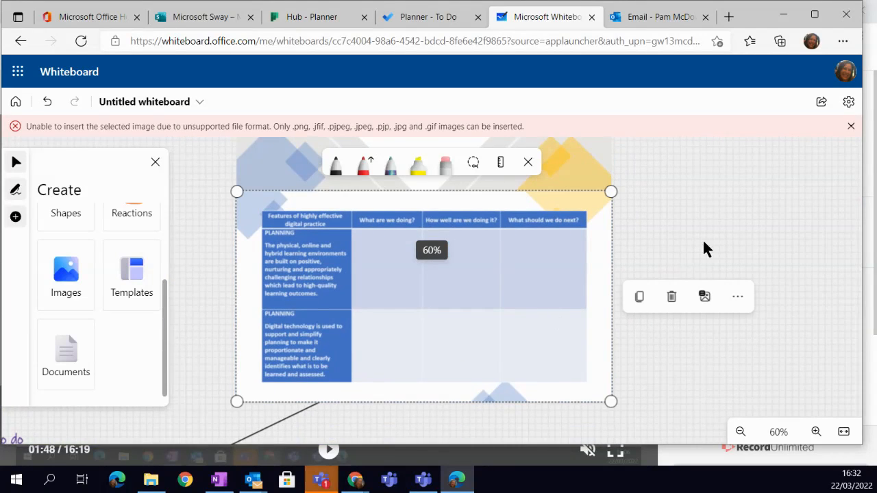
pyautogui.click(740, 299)
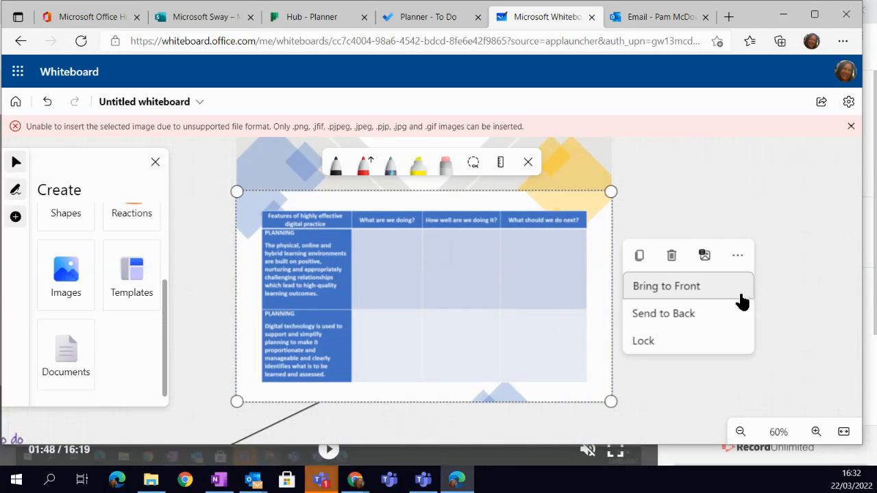
pyautogui.click(701, 345)
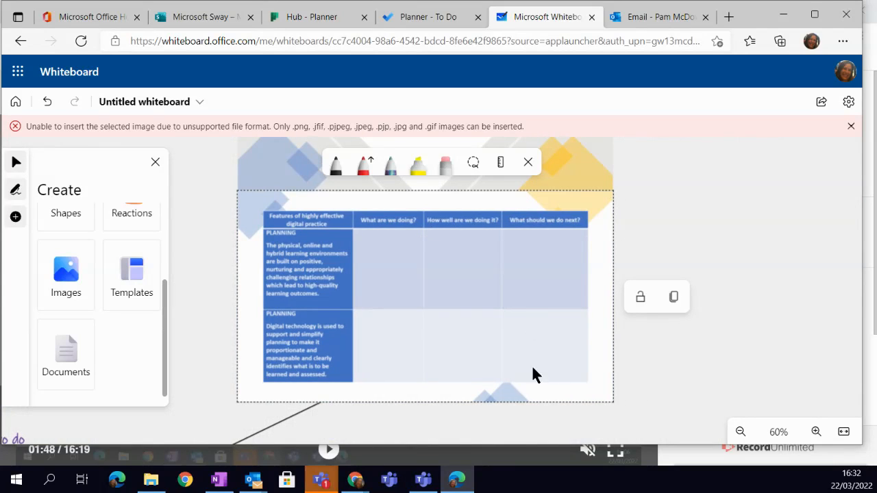
# Handwrite "me" with the black pen in the first Planning row under What are we doing?, and undo the pen strokes.
pyautogui.scroll(4, 514, 372)
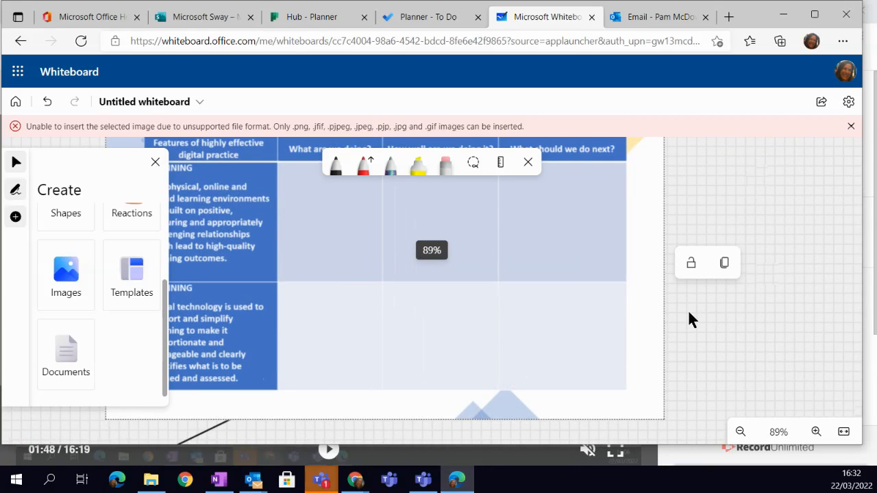
pyautogui.moveTo(785, 355); pyautogui.dragTo(836, 396)
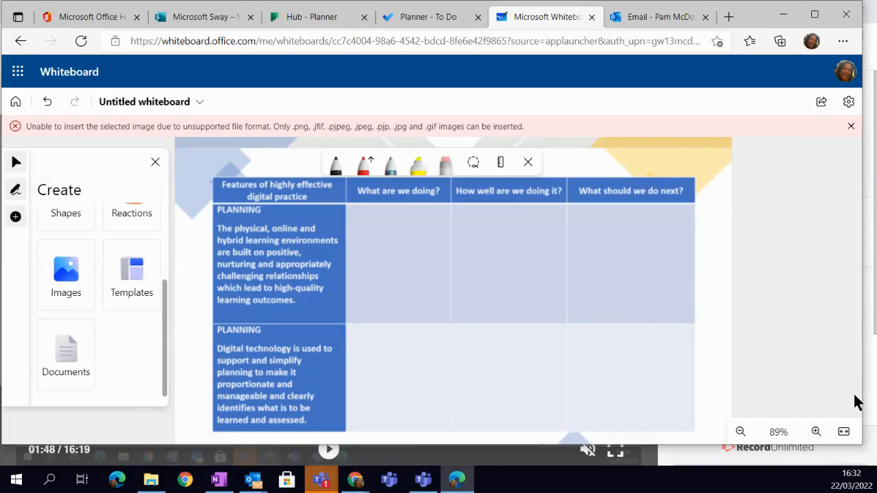
pyautogui.click(334, 165)
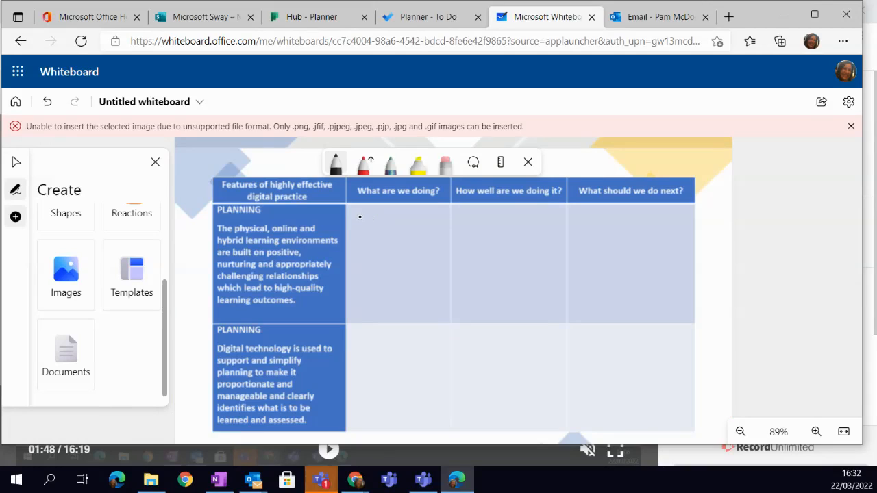
pyautogui.moveTo(358, 214)
pyautogui.mouseDown()
pyautogui.moveTo(362, 227)
pyautogui.moveTo(376, 212)
pyautogui.moveTo(388, 220)
pyautogui.moveTo(424, 211)
pyautogui.moveTo(430, 225)
pyautogui.mouseUp()
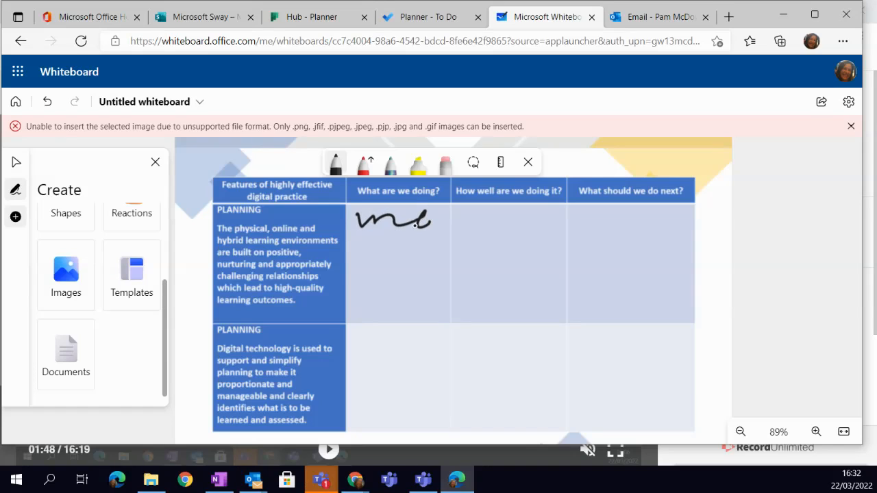
pyautogui.moveTo(364, 226)
pyautogui.mouseDown()
pyautogui.moveTo(357, 217)
pyautogui.moveTo(376, 212)
pyautogui.mouseUp()
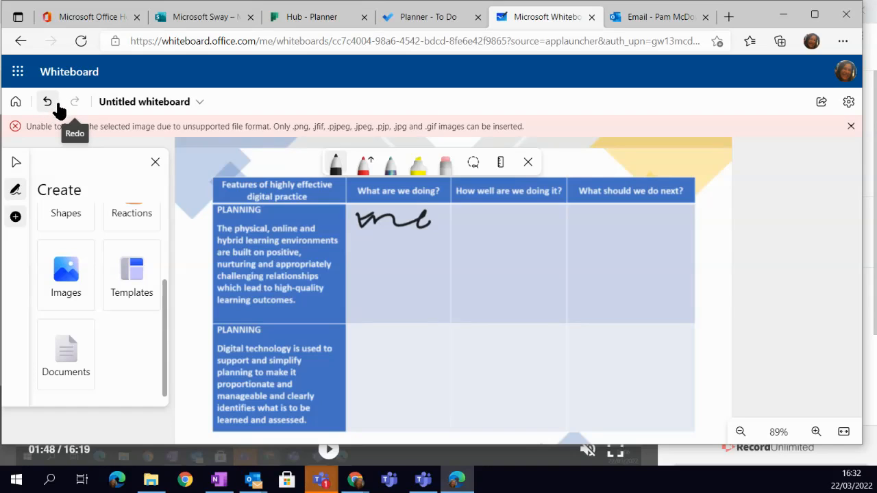
pyautogui.click(47, 102)
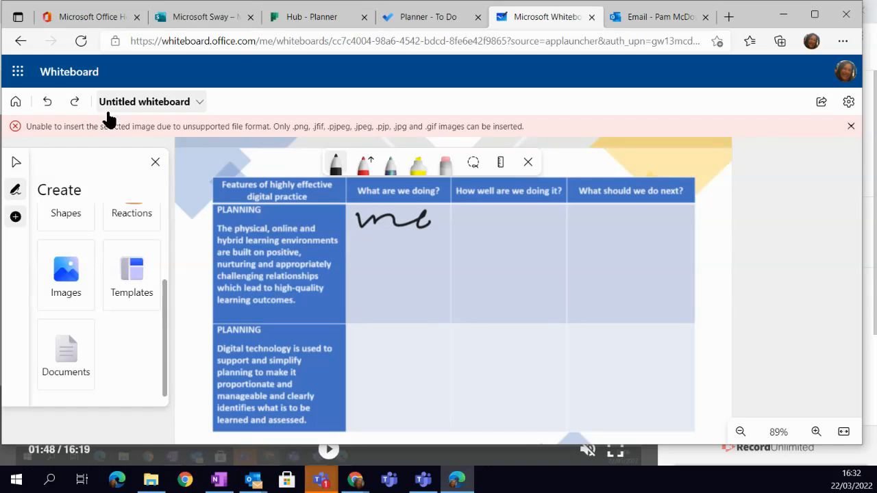
pyautogui.click(47, 102)
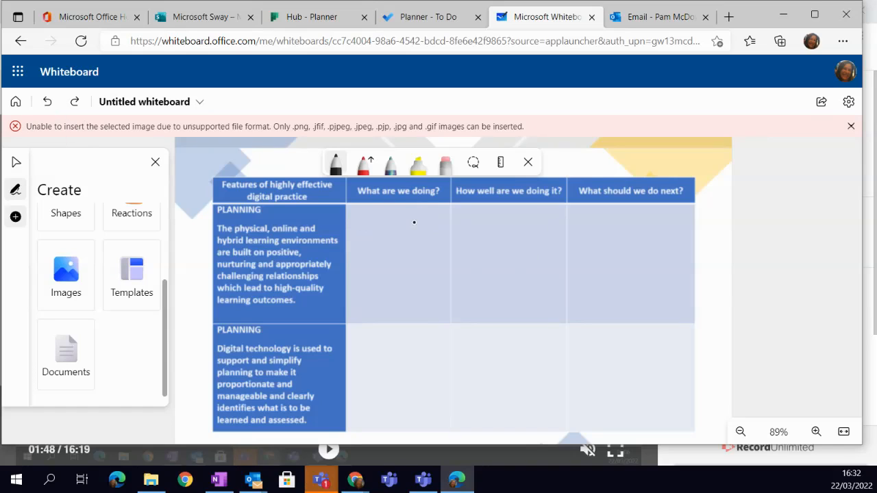
# Add a yellow sticky note and shrink it to fit the first Planning cell under What are we doing?
pyautogui.scroll(3, 110, 253)
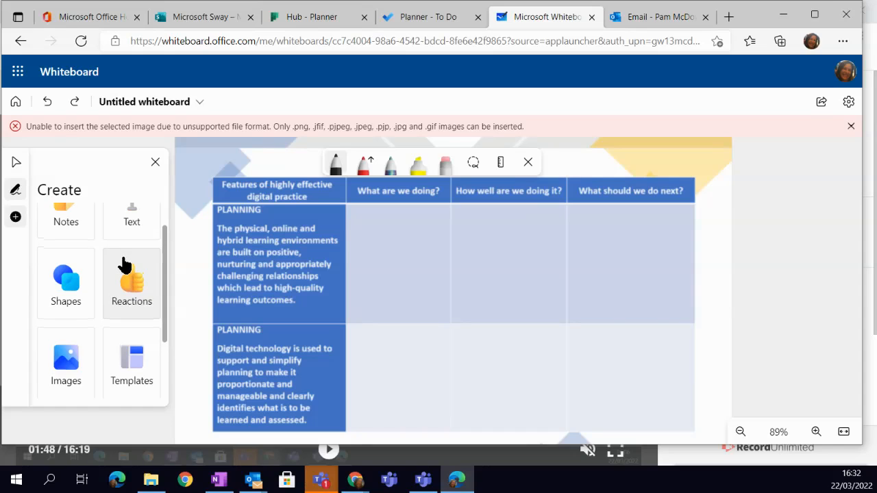
pyautogui.click(66, 252)
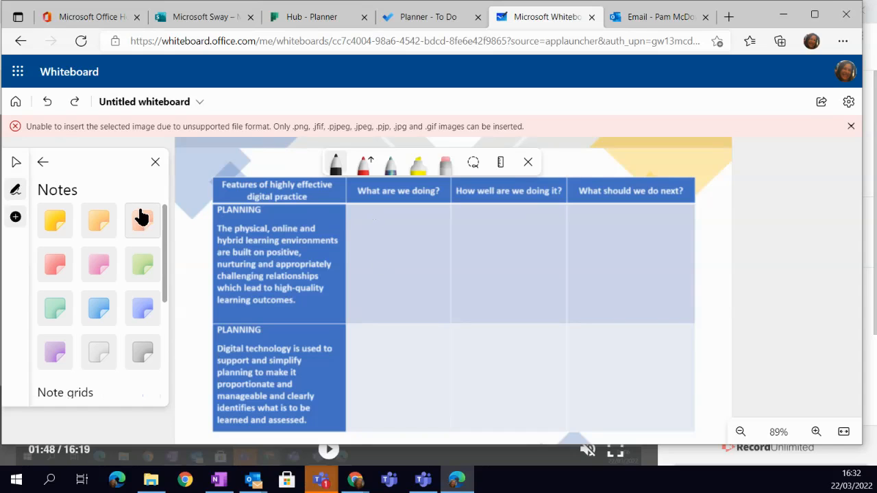
pyautogui.click(61, 225)
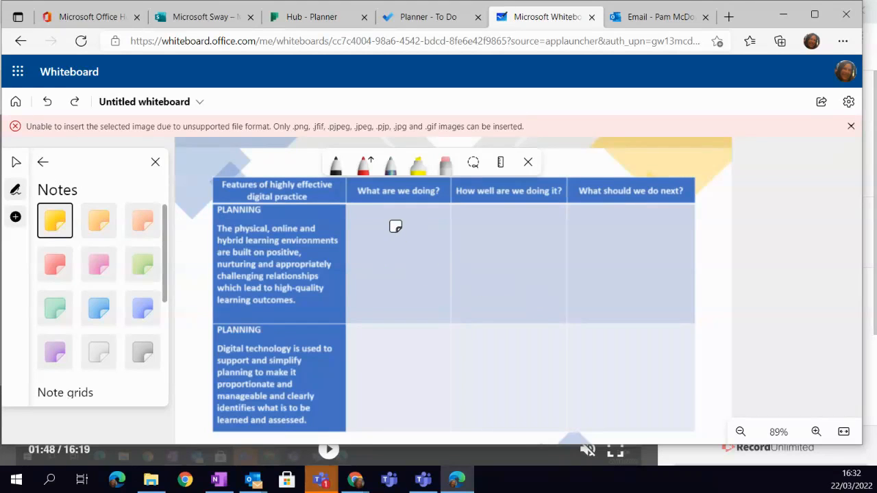
pyautogui.click(377, 216)
pyautogui.moveTo(470, 303); pyautogui.dragTo(382, 242)
pyautogui.moveTo(351, 213); pyautogui.dragTo(407, 301)
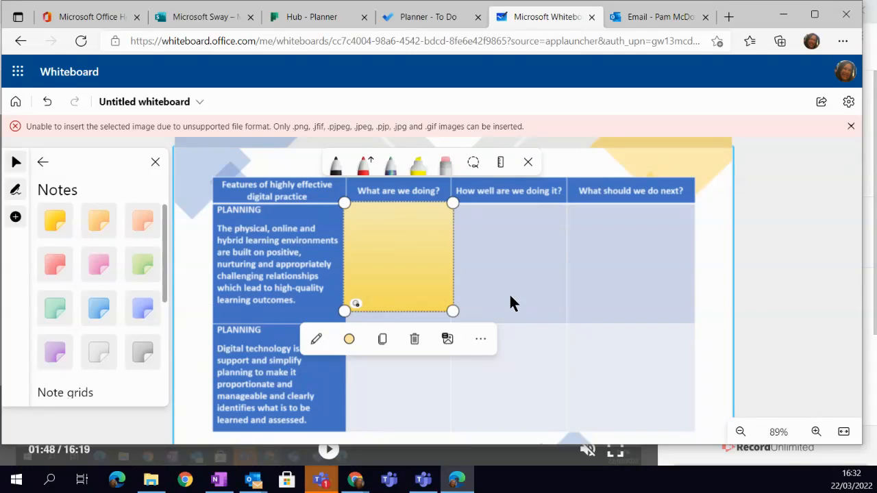
# Rename the whiteboard as DLC Board.
pyautogui.click(141, 106)
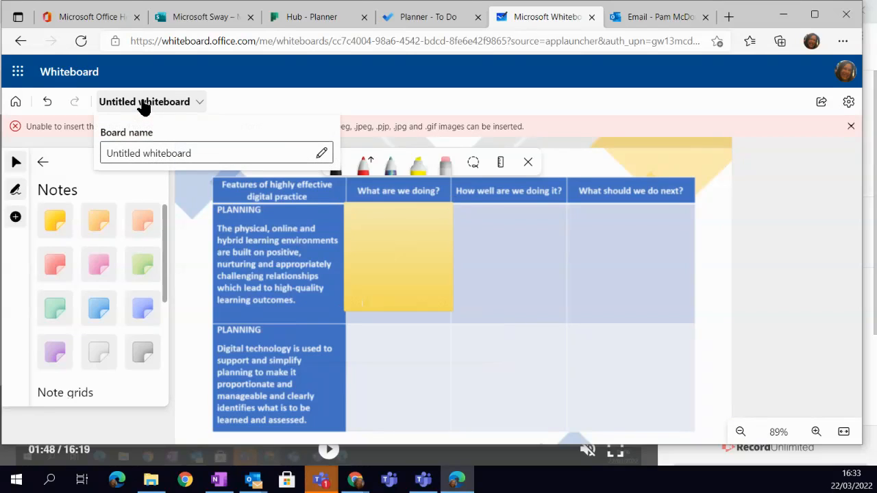
pyautogui.click(322, 150)
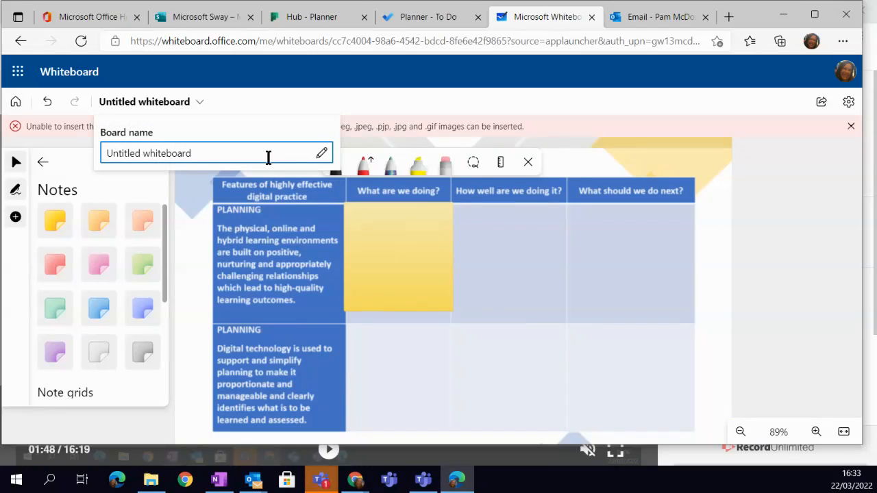
pyautogui.moveTo(273, 159); pyautogui.dragTo(19, 160)
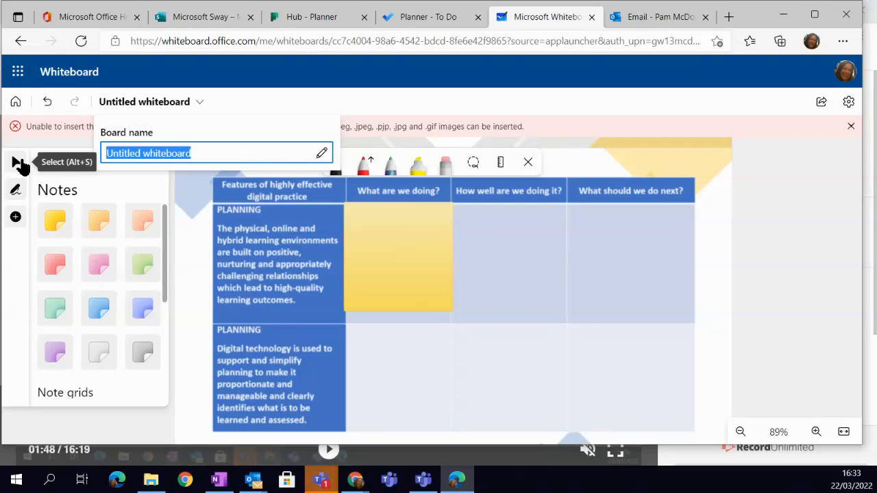
pyautogui.write('DLC')
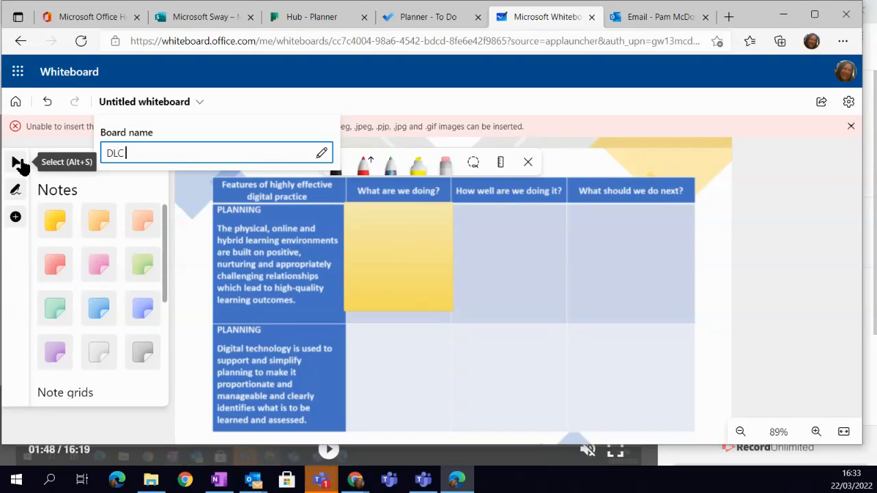
pyautogui.write(' Board')
pyautogui.click(706, 359)
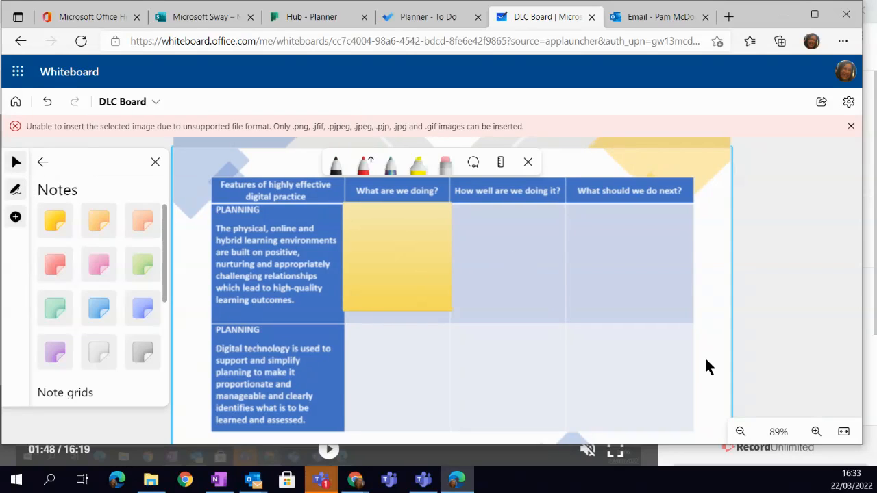
pyautogui.scroll(1, 616, 432)
pyautogui.scroll(-2, 617, 428)
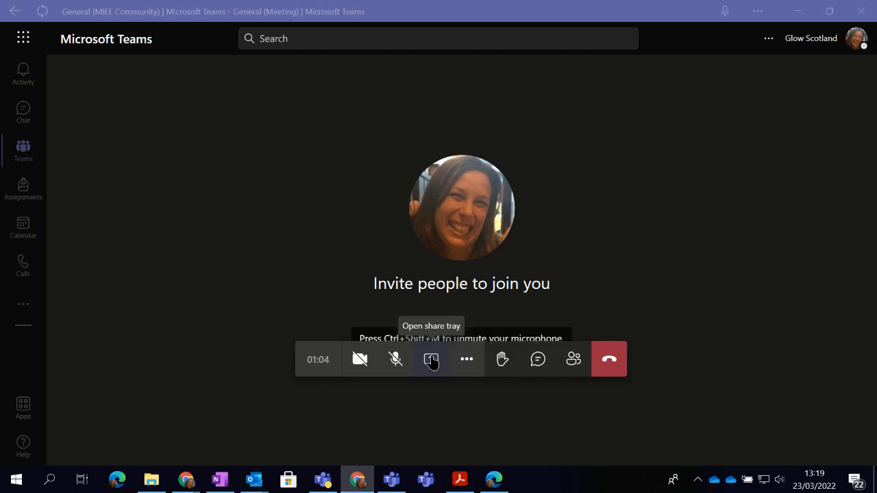
# In the Microsoft Teams meeting, share a Microsoft Whiteboard in collaborate mode so that everyone can edit.
pyautogui.click(431, 361)
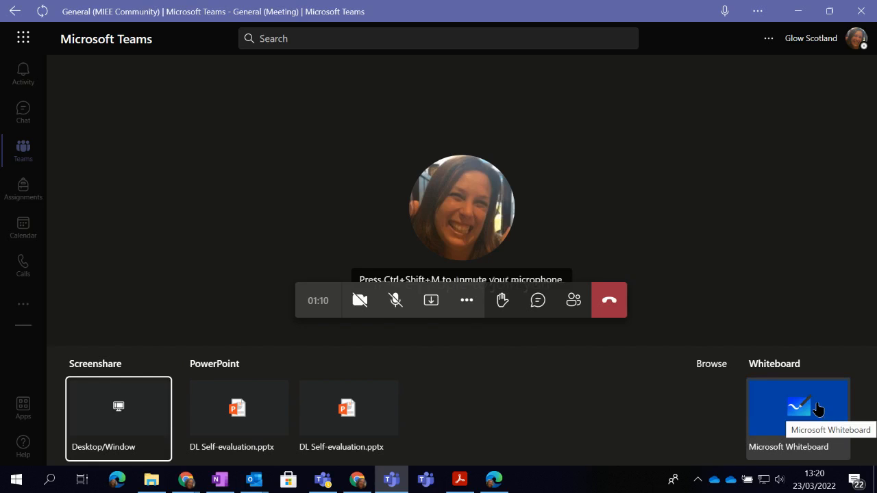
pyautogui.click(817, 409)
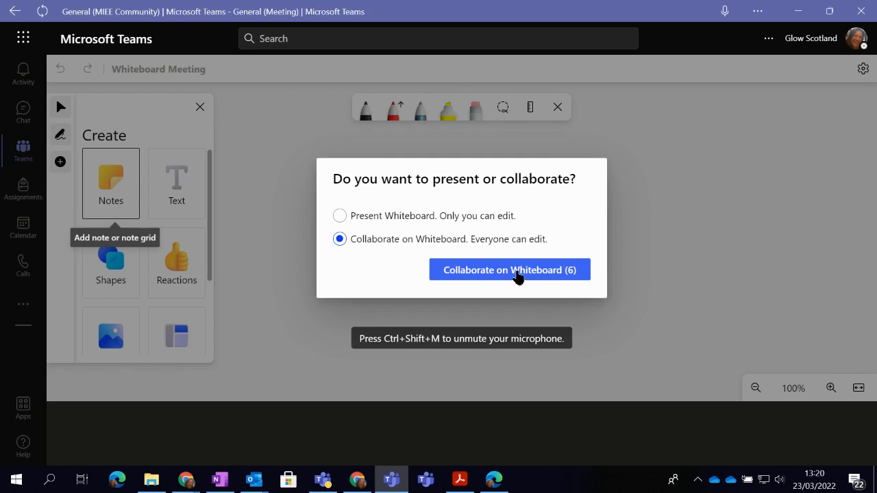
pyautogui.click(518, 271)
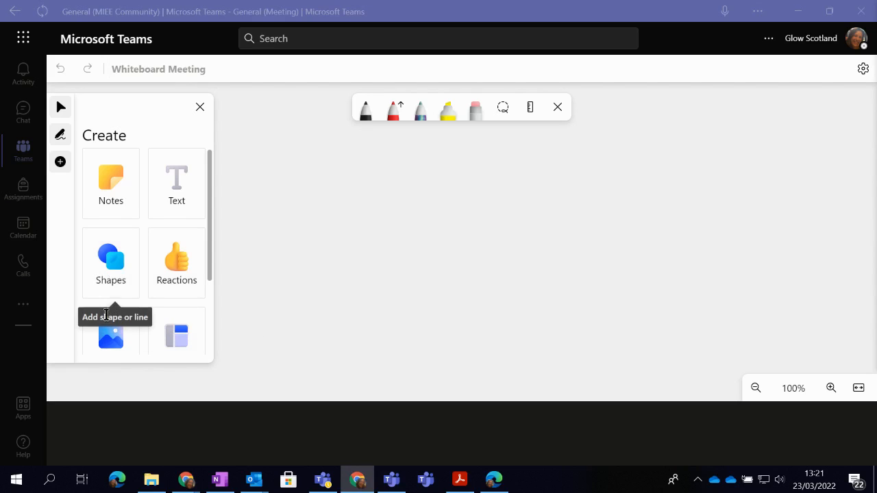
# Insert the image 2017-04-17-pl-wheel-final-graphic from the device's Pictures folder onto the meeting whiteboard.
pyautogui.click(111, 338)
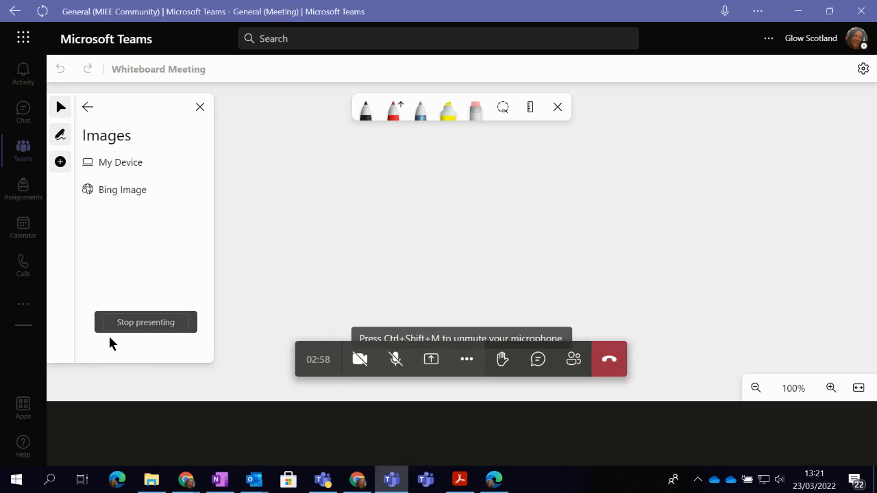
pyautogui.click(111, 164)
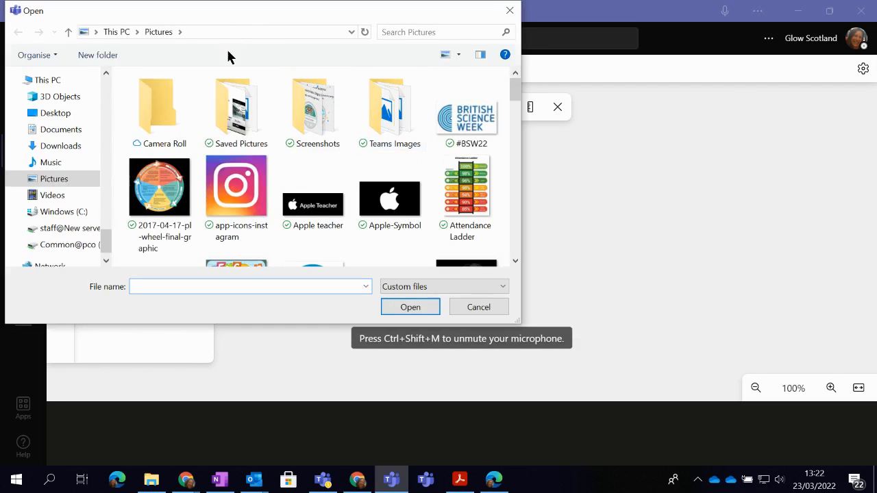
pyautogui.click(164, 189)
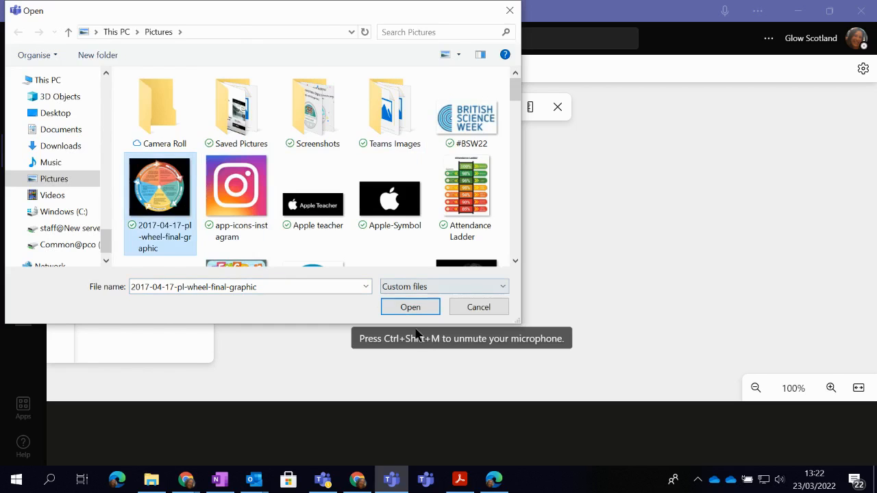
pyautogui.click(410, 306)
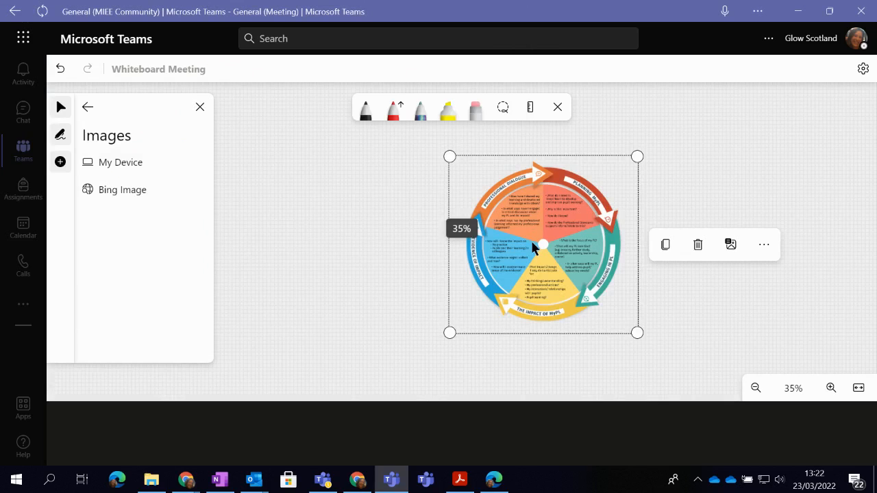